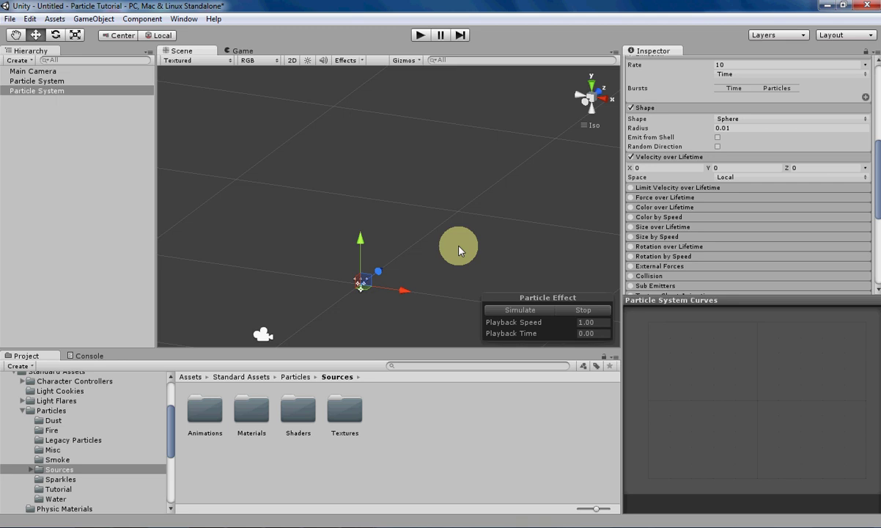
Step: Simulate the selected particle system and frame its particles in the scene
left_click(526, 314)
scroll(387, 291, "up", 1)
middle_click_drag(387, 291, 413, 190)
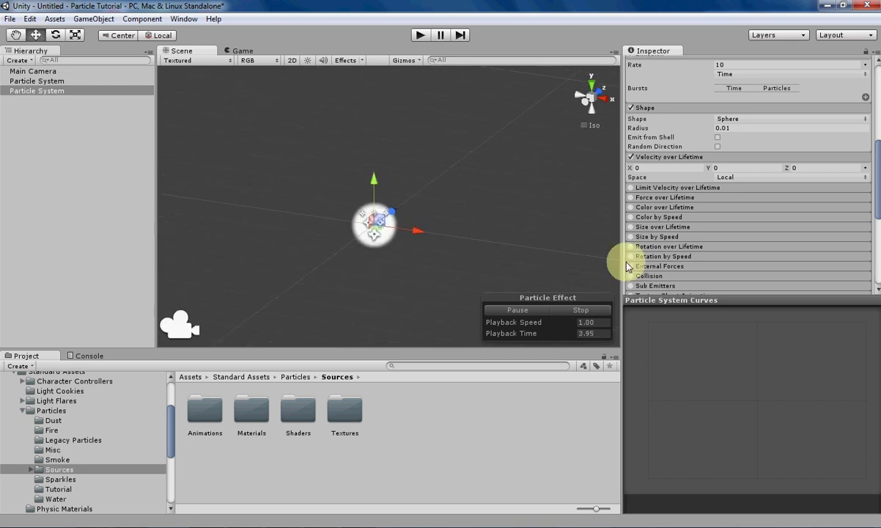
Step: Switch Velocity over Lifetime to curves, isolate the X curve, and set its vertical range to 5
scroll(729, 187, "up", 5)
scroll(733, 187, "down", 2)
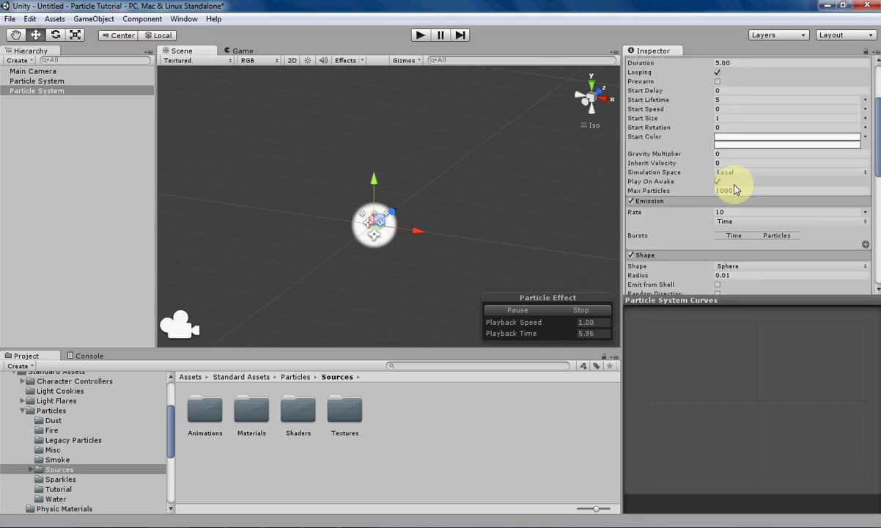
scroll(733, 189, "up", 3)
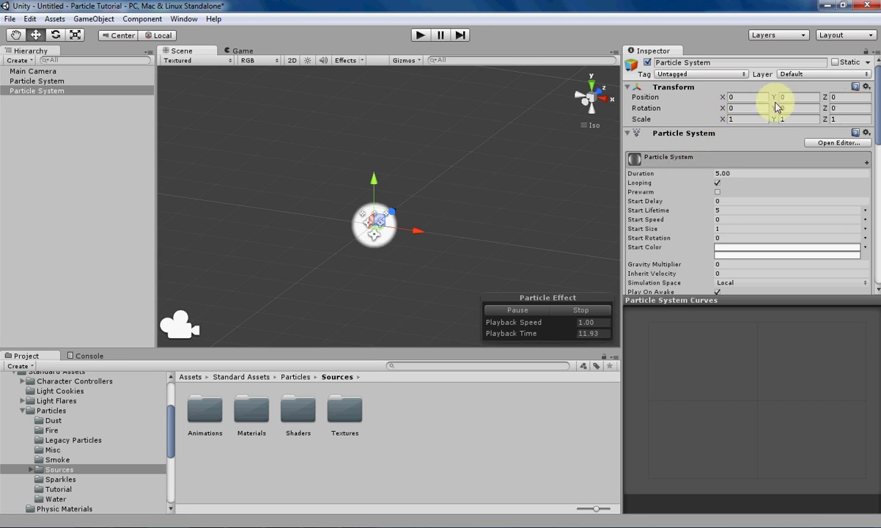
scroll(743, 162, "down", 6)
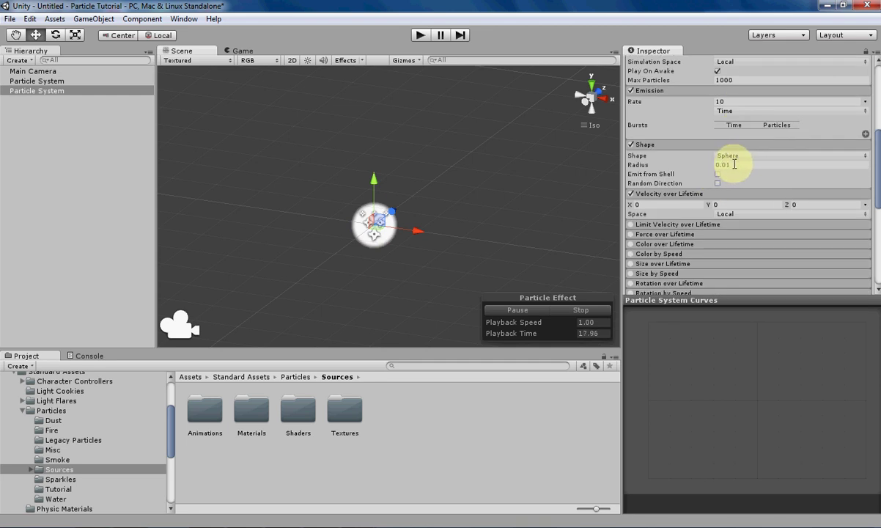
scroll(728, 213, "up", 4)
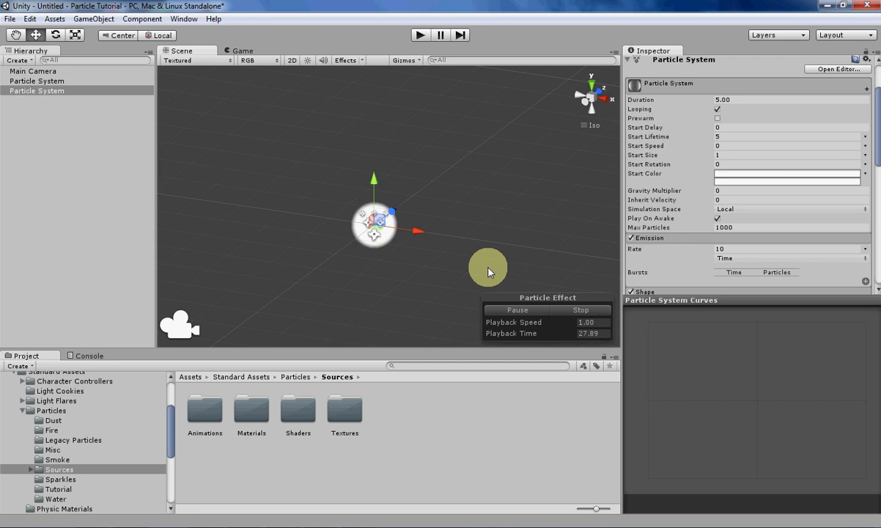
scroll(727, 220, "down", 5)
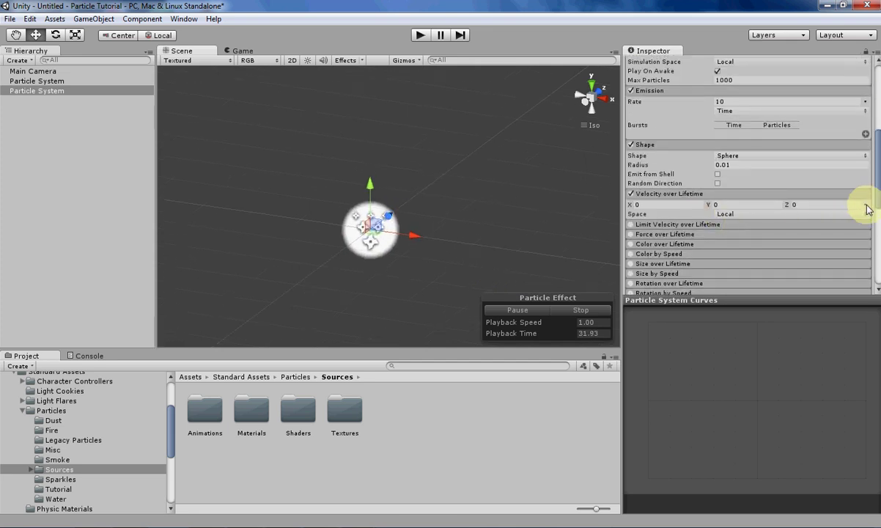
left_click(867, 210)
left_click(849, 233)
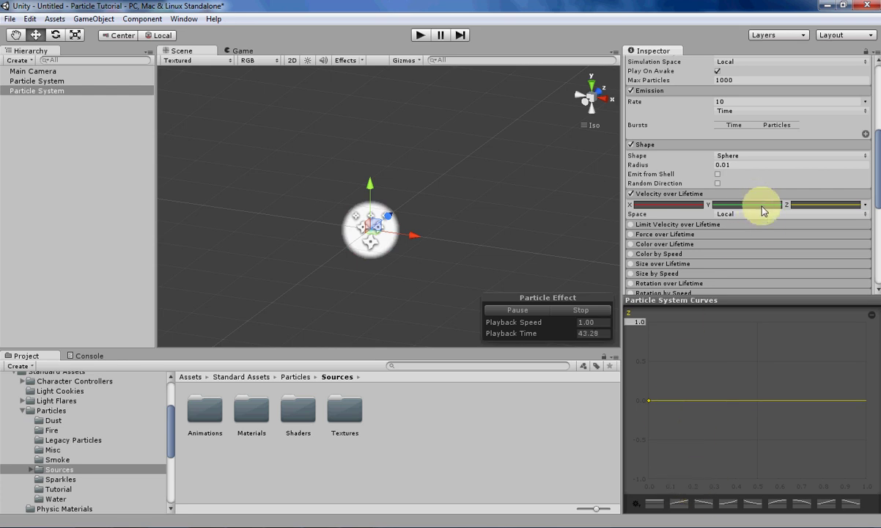
left_click(668, 205)
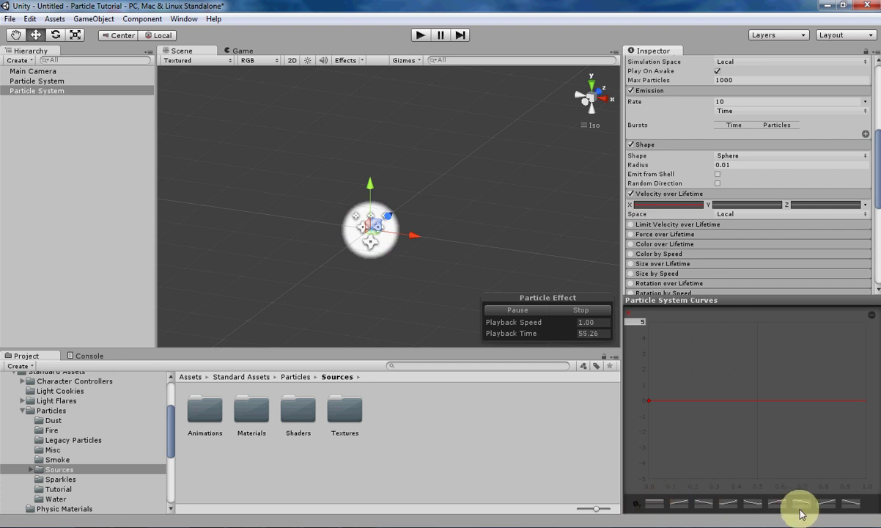
Step: Try the rising and falling curve presets on the X velocity and compare how the particle stream moves
left_click(679, 504)
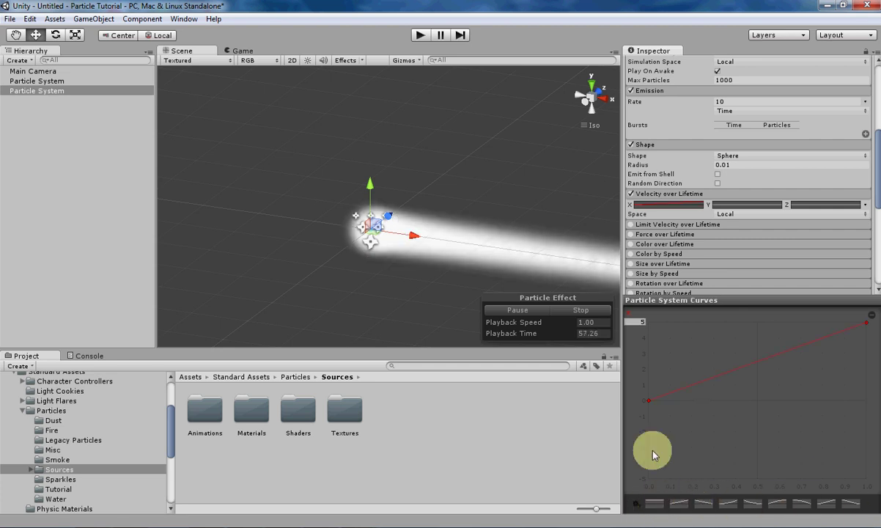
middle_click_drag(440, 286, 318, 189)
left_click(704, 505)
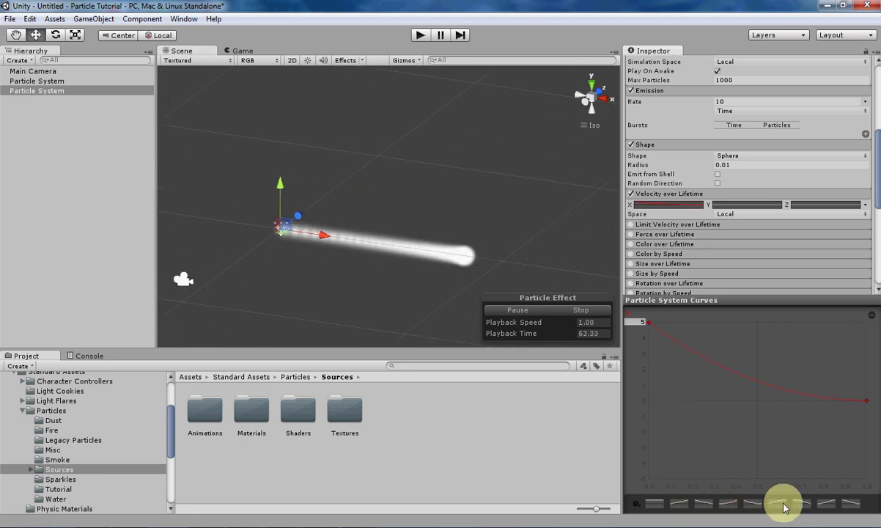
left_click(826, 506)
left_click(704, 505)
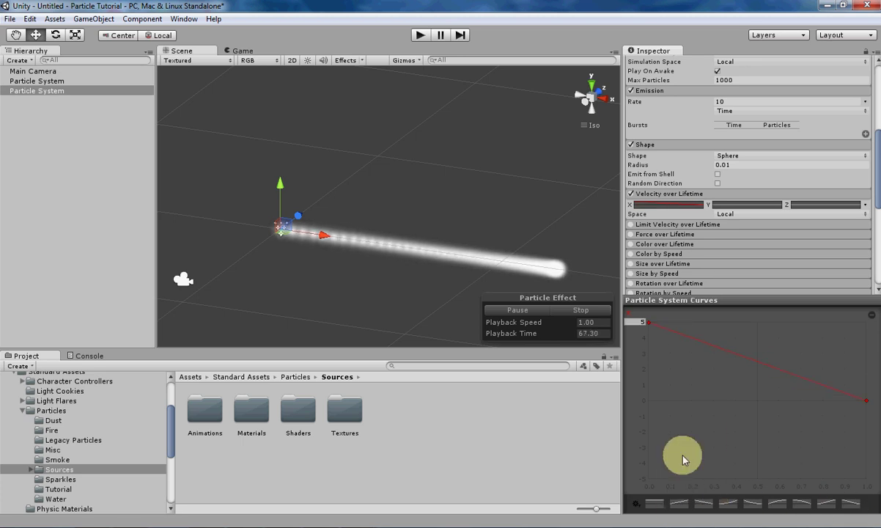
left_click(678, 504)
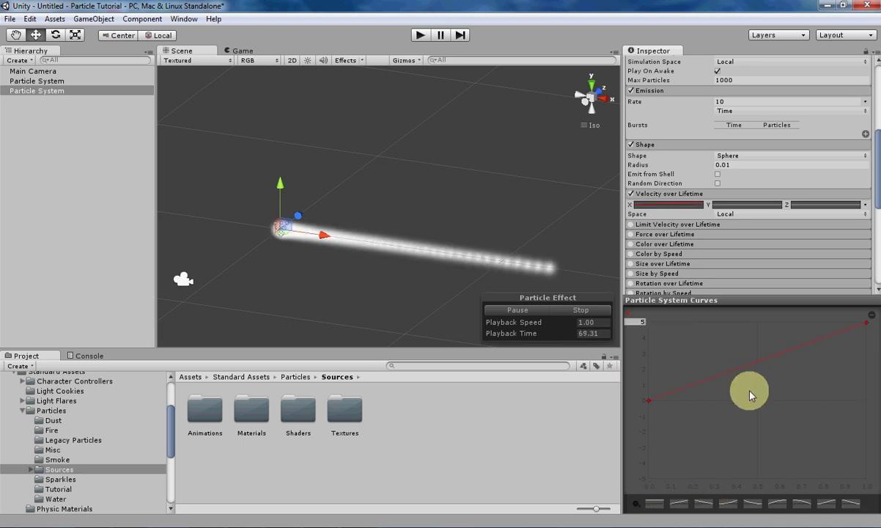
left_click_drag(425, 291, 369, 210, "alt")
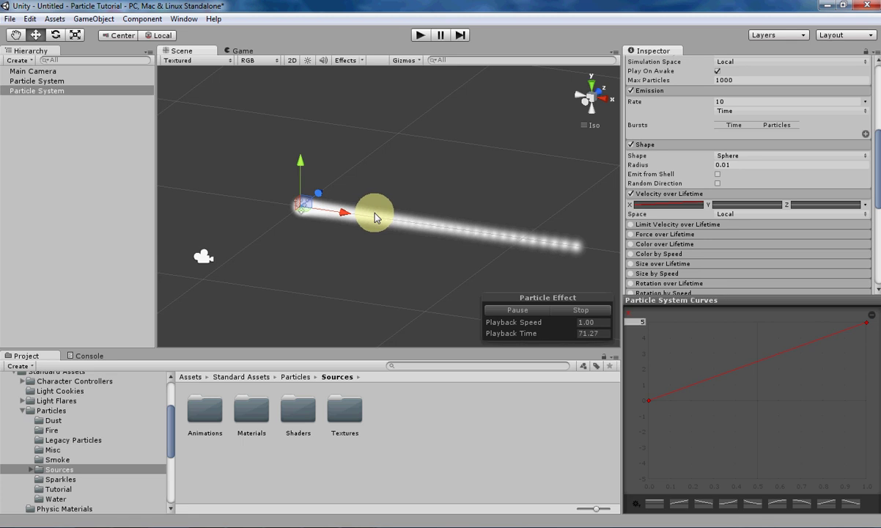
scroll(371, 214, "up", 3)
middle_click_drag(375, 217, 396, 217)
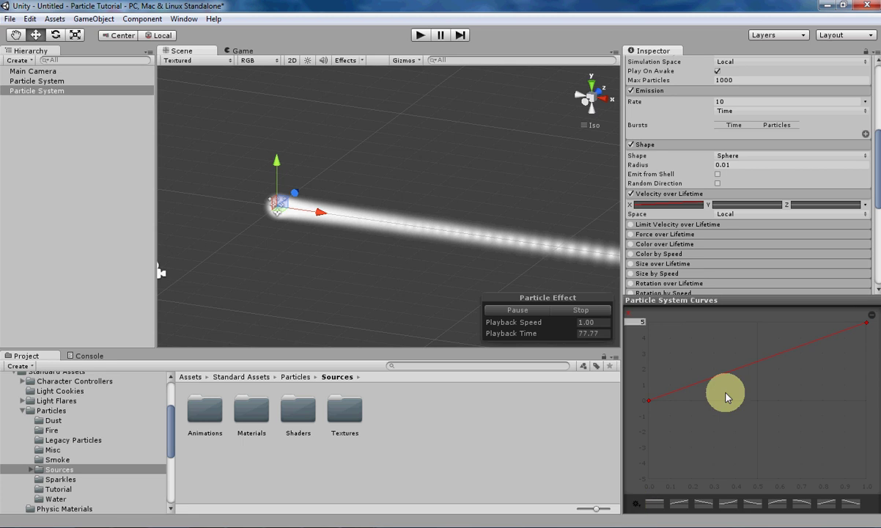
Step: Apply the flat preset to the X velocity curve at 5 and add a key at time 0.5
left_click(654, 503)
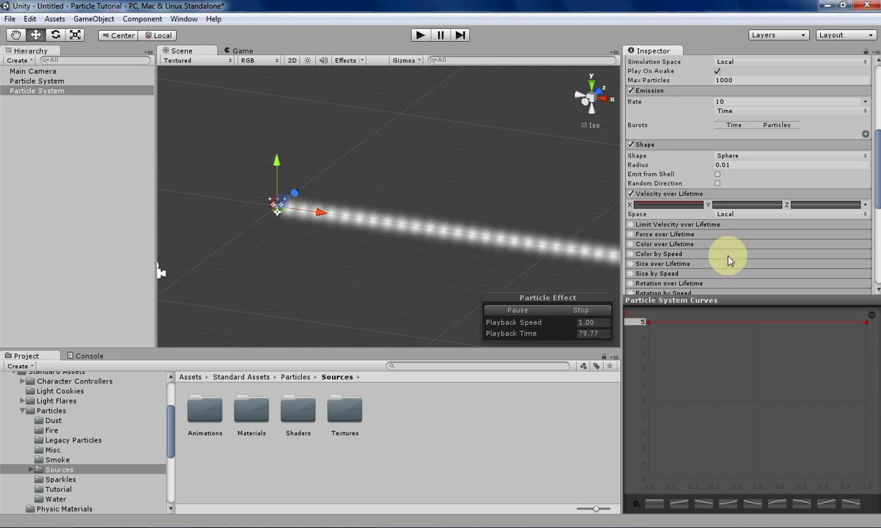
right_click(745, 323)
left_click(777, 331)
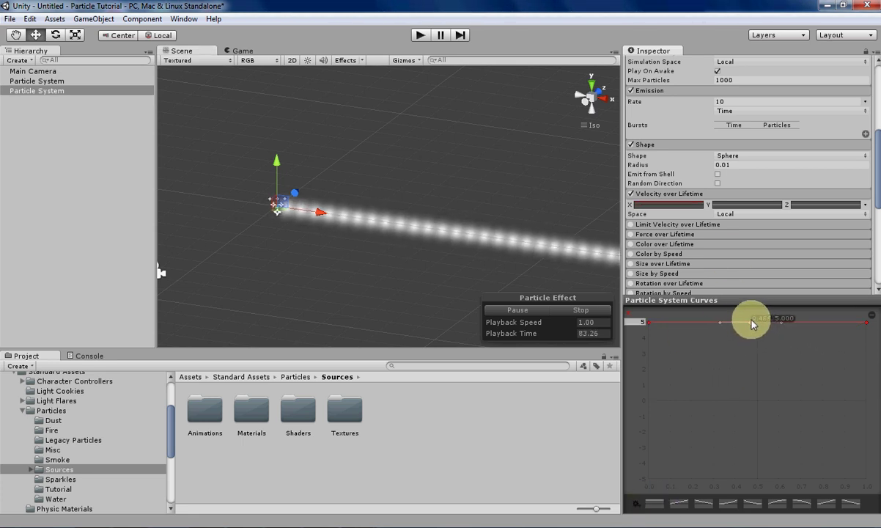
left_click_drag(755, 322, 759, 323)
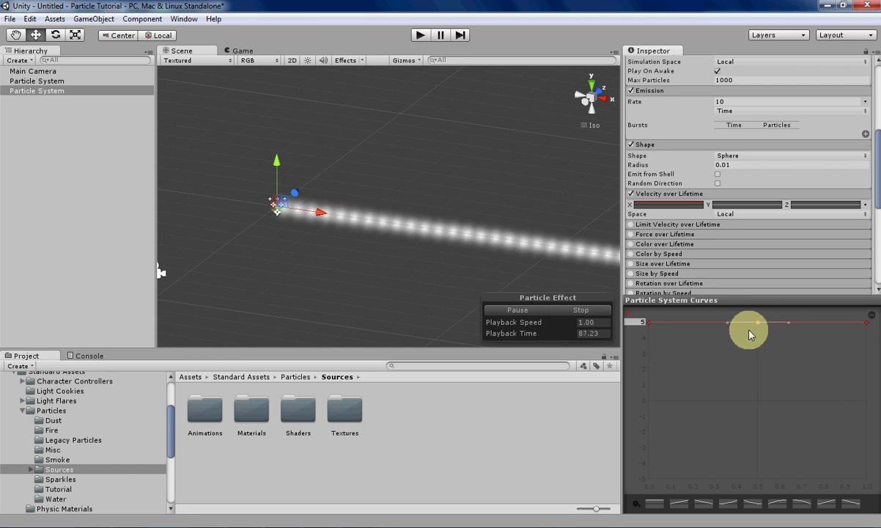
right_click(818, 324)
left_click(804, 381)
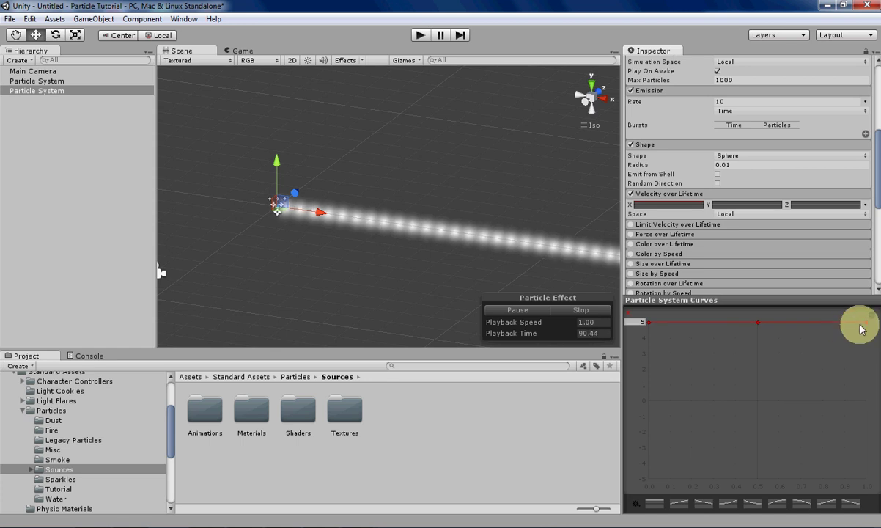
Step: Lower the first and last keys of the X velocity curve to -5, then inspect the particles' back-and-forth motion
left_click_drag(869, 322, 866, 478)
left_click_drag(645, 321, 648, 480)
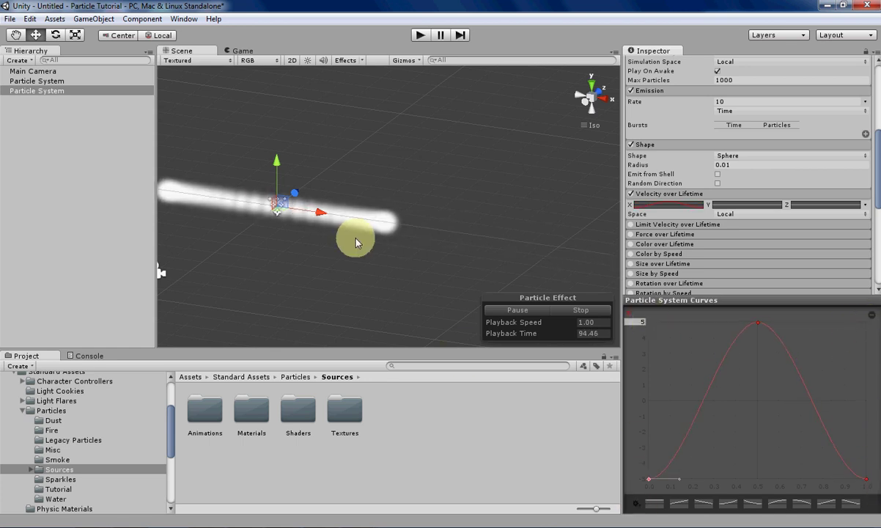
mouse_move(355, 243)
middle_mouse_down()
mouse_move(412, 238)
mouse_move(408, 213)
mouse_move(405, 232)
mouse_move(362, 233)
middle_mouse_up()
scroll(412, 240, "up", 3)
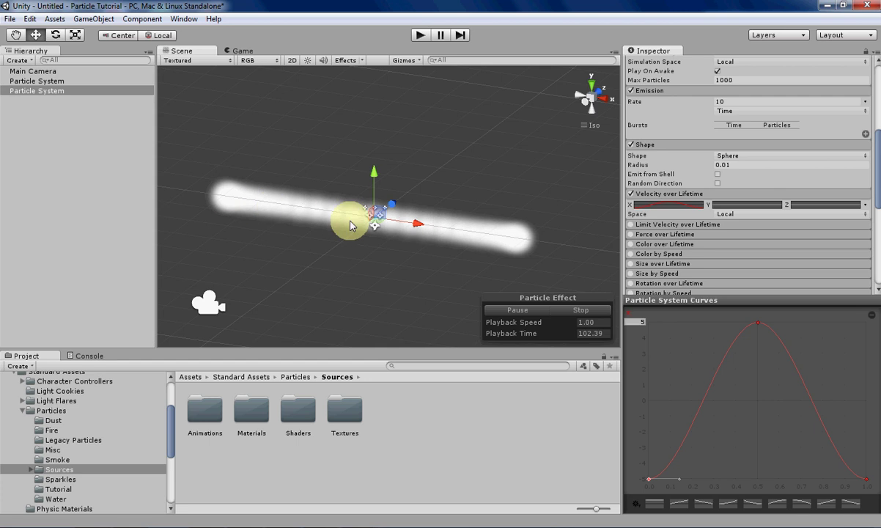
scroll(386, 295, "down", 1)
scroll(386, 295, "up", 1)
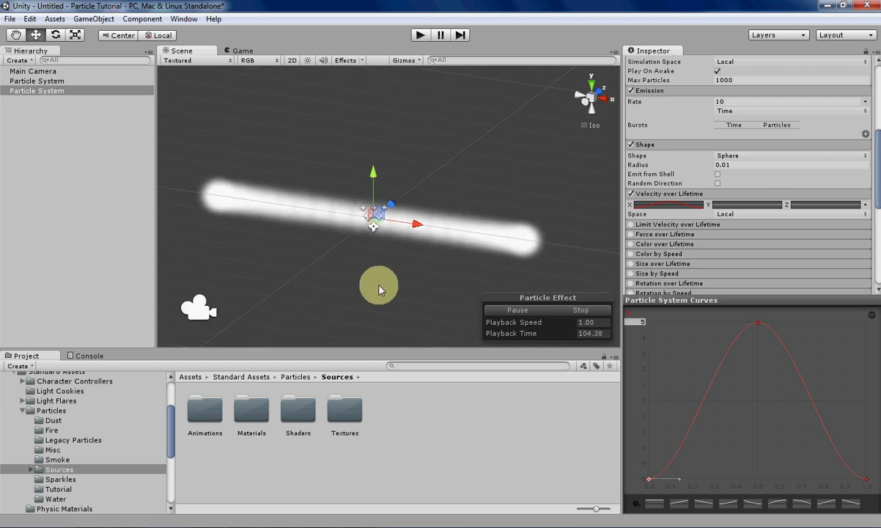
scroll(379, 275, "down", 1)
scroll(375, 272, "up", 1)
scroll(375, 271, "down", 1)
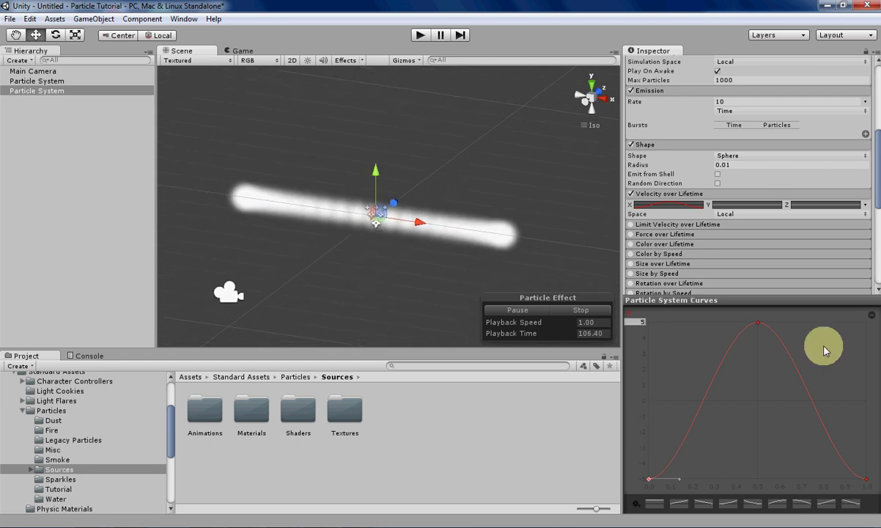
Step: Save the bell-shaped X velocity curve as a new preset, try another preset, and reapply the saved one
left_click(635, 504)
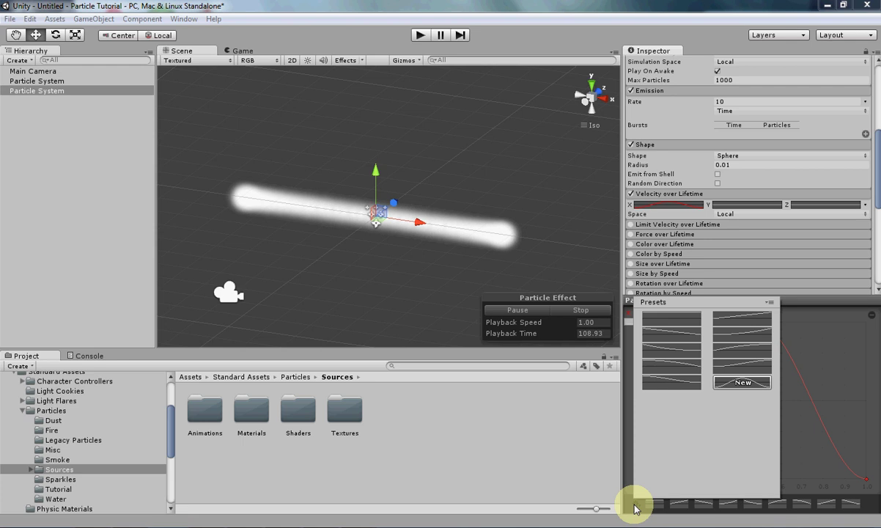
left_click(740, 384)
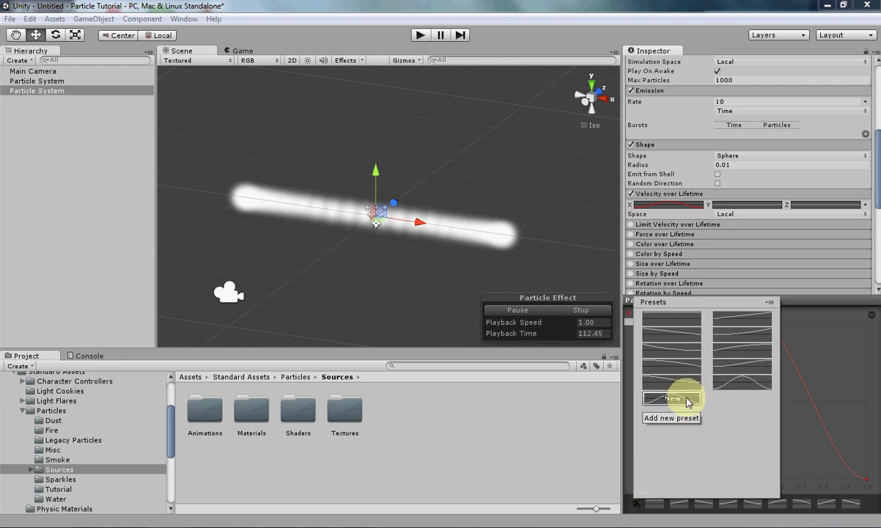
left_click(685, 362)
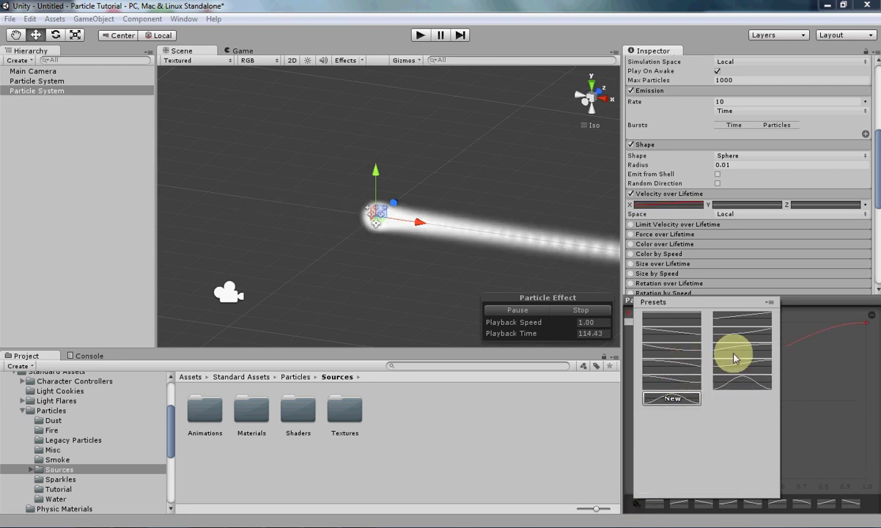
left_click(739, 375)
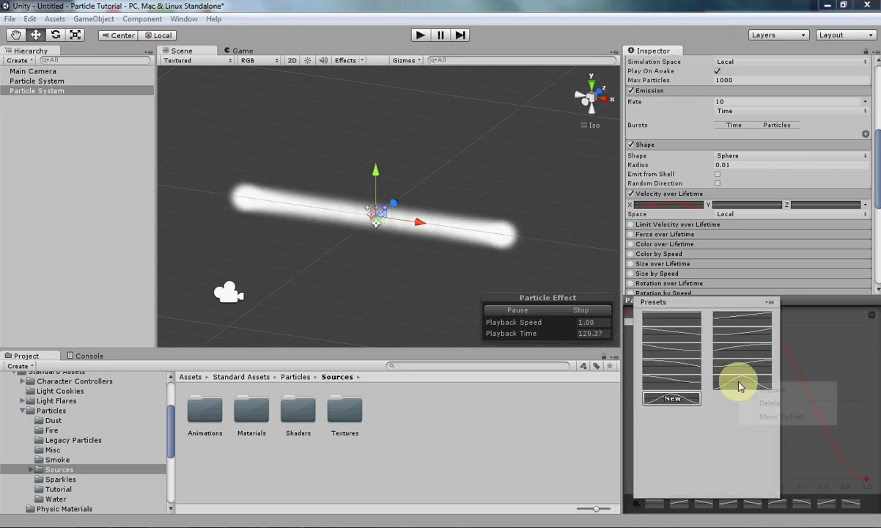
Step: Move the bell-shaped curve preset to the first place in the preset list and apply it to the X velocity
right_click(739, 385)
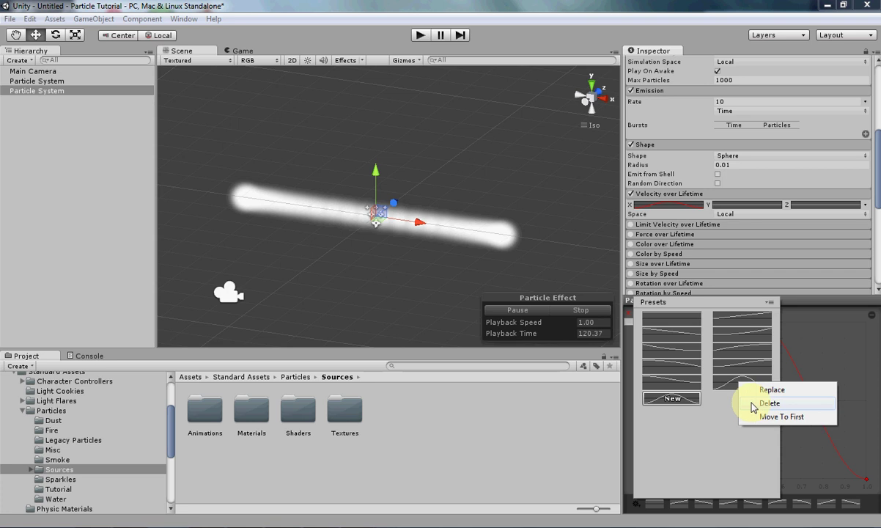
left_click(781, 417)
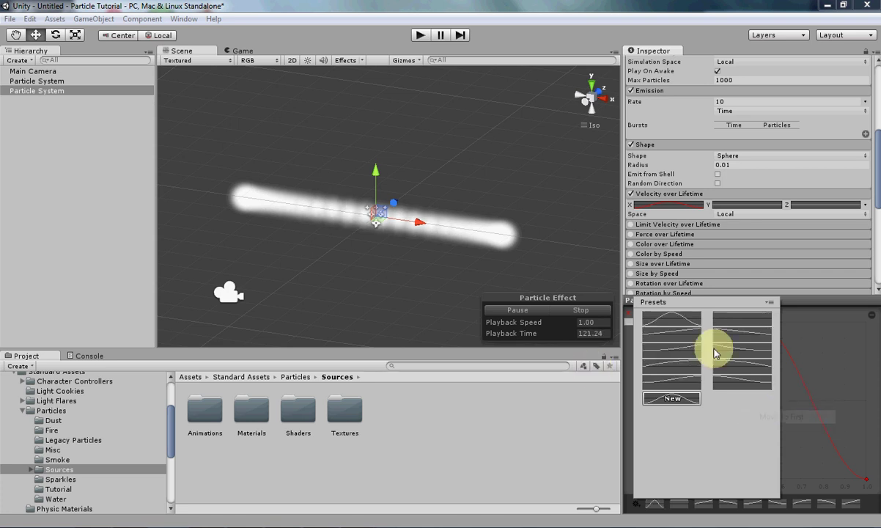
left_click(662, 321)
left_click(842, 357)
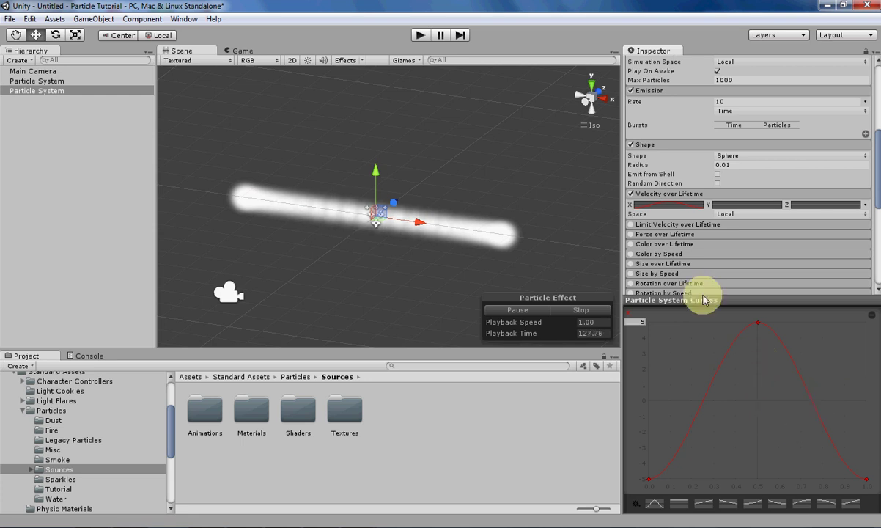
Step: Review the particle system's main, emission, shape, velocity and renderer settings
scroll(703, 228, "up", 8)
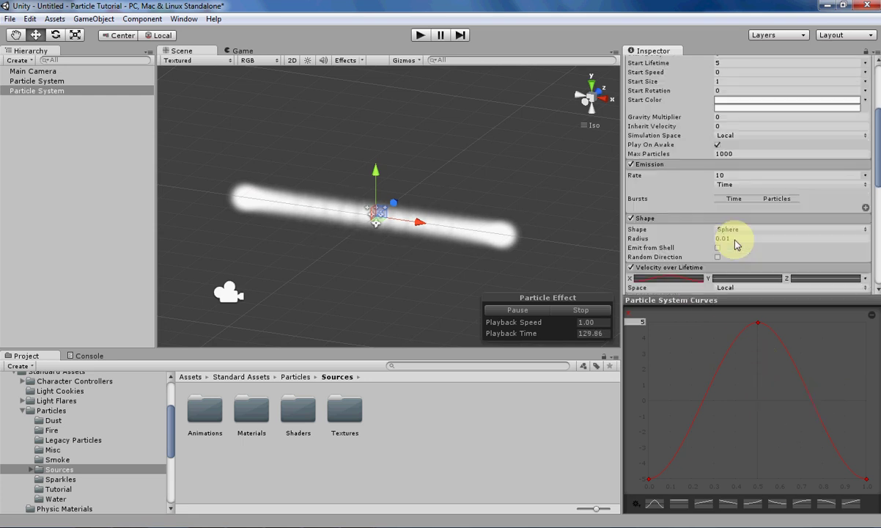
scroll(668, 227, "down", 5)
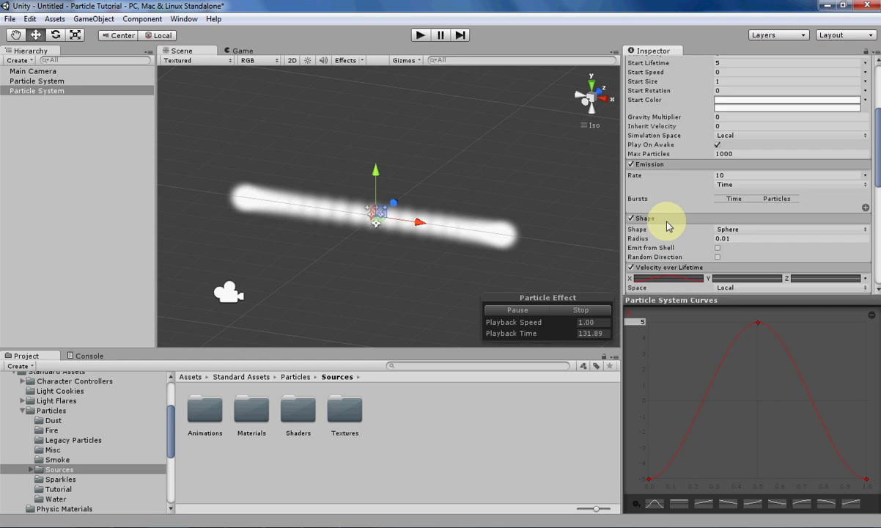
scroll(723, 223, "down", 5)
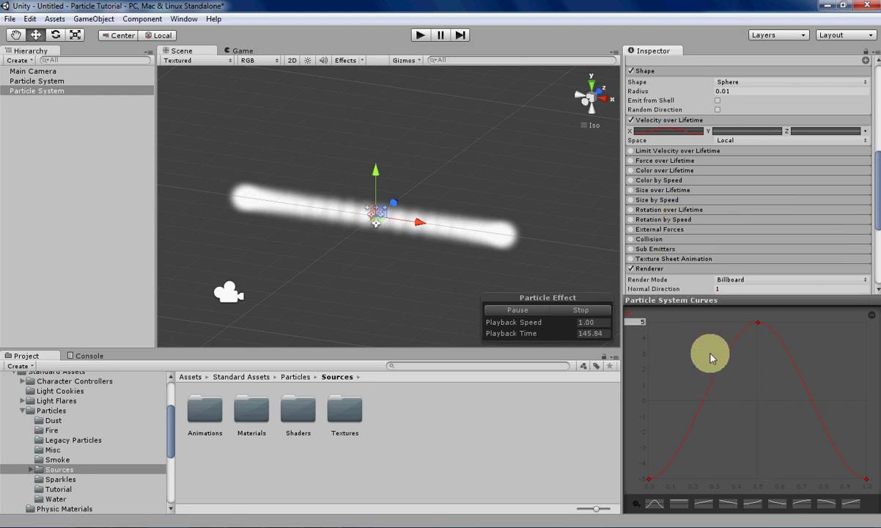
scroll(680, 205, "up", 7)
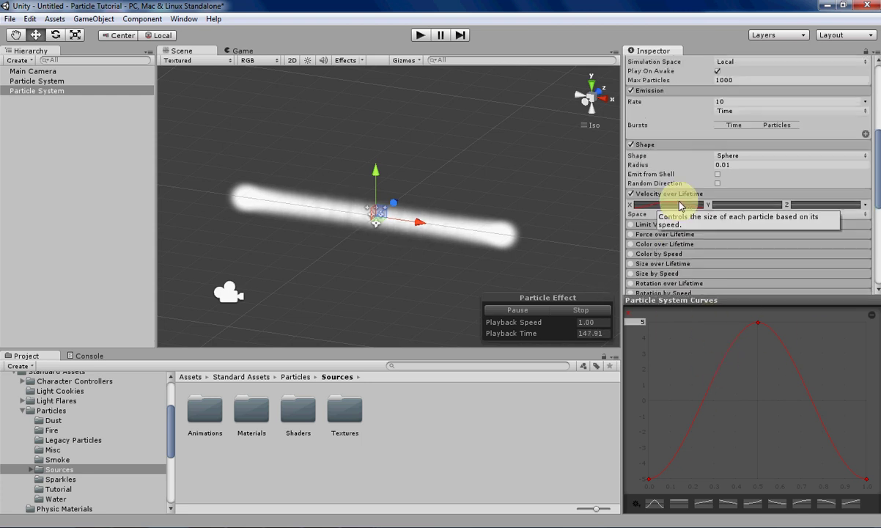
scroll(679, 205, "up", 2)
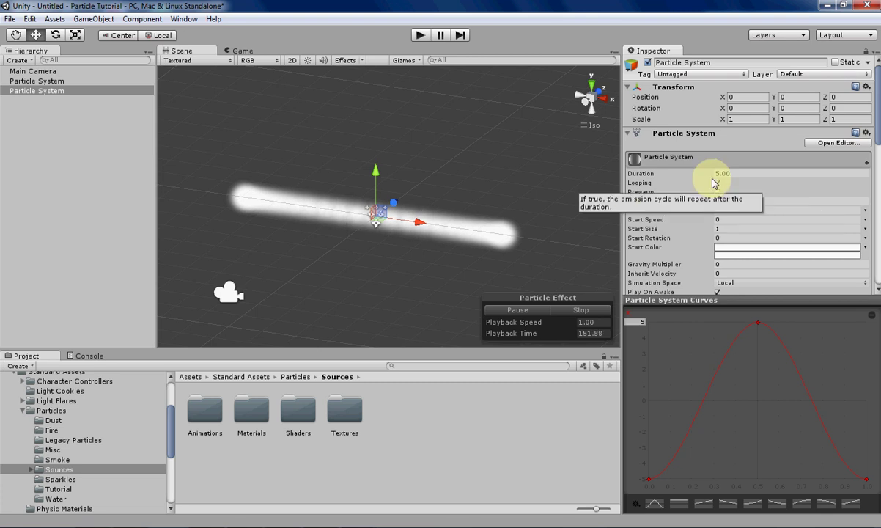
scroll(668, 230, "down", 4)
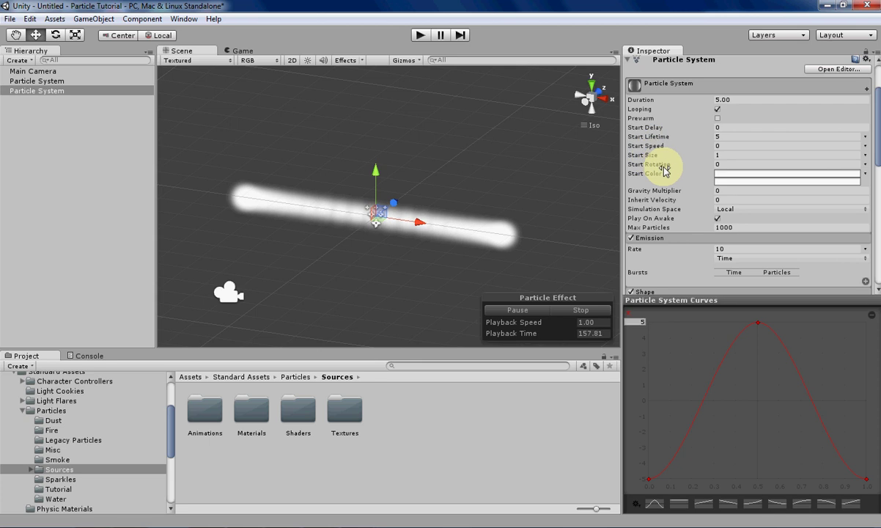
Step: Examine the value mode options of Start Lifetime and the curve settings of the Velocity over Lifetime module
left_click(865, 136)
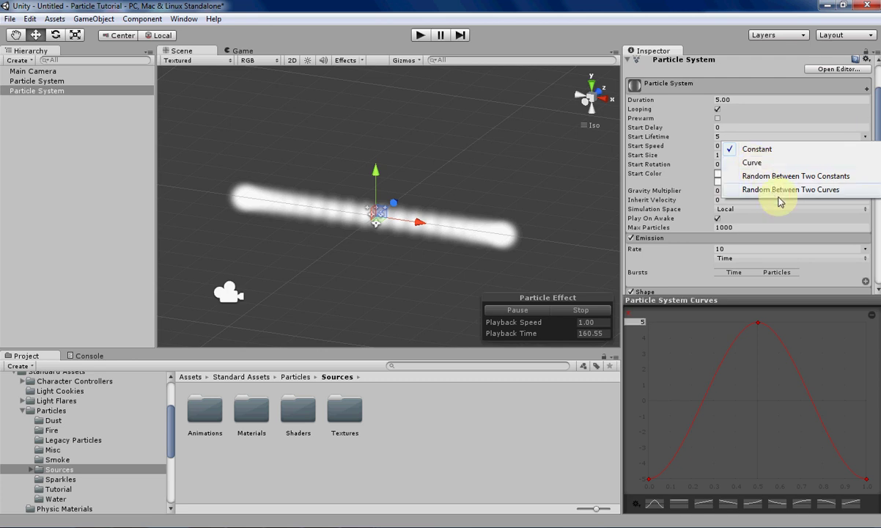
scroll(876, 213, "down", 5)
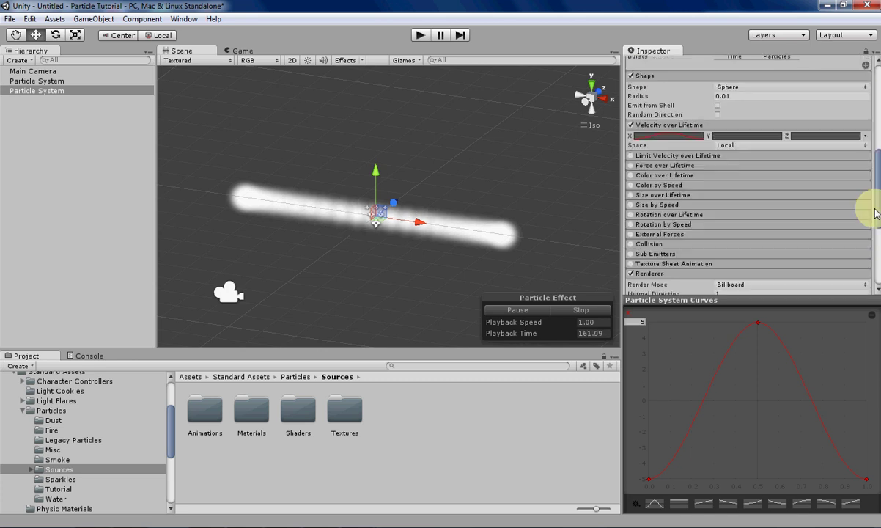
scroll(872, 192, "up", 2)
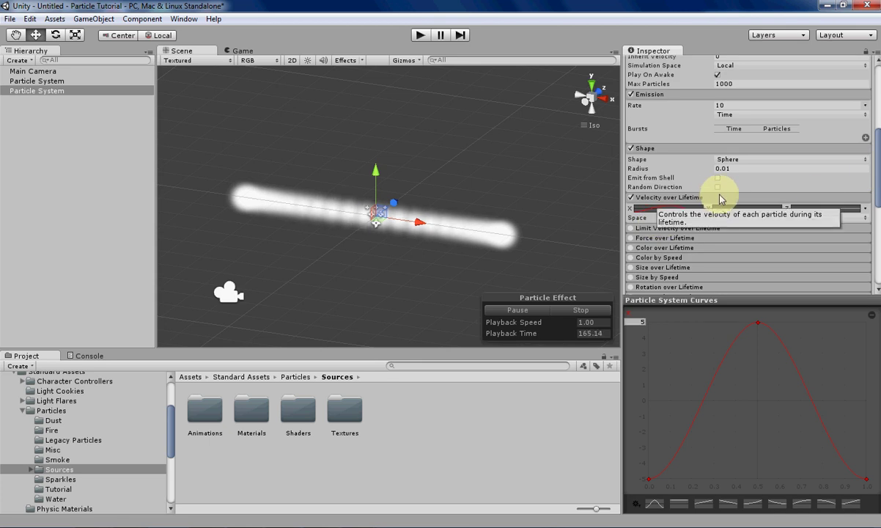
scroll(719, 198, "down", 2)
scroll(672, 210, "up", 2)
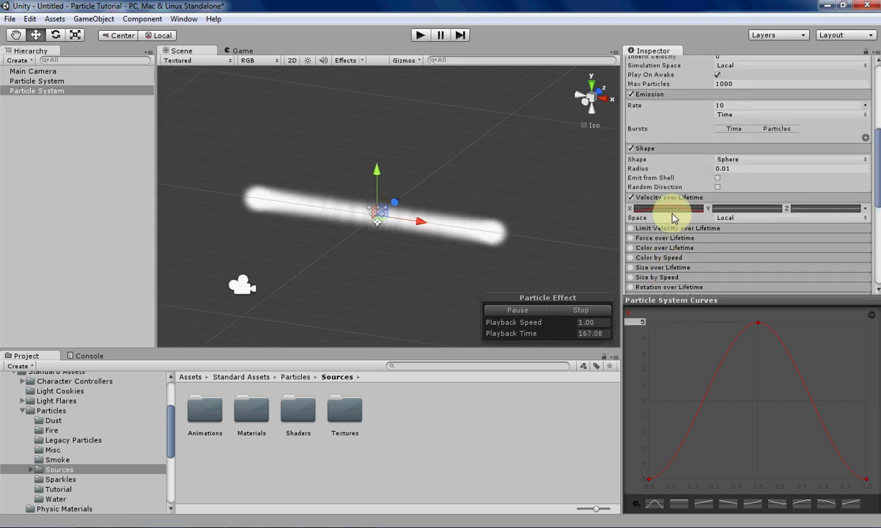
scroll(645, 176, "down", 3)
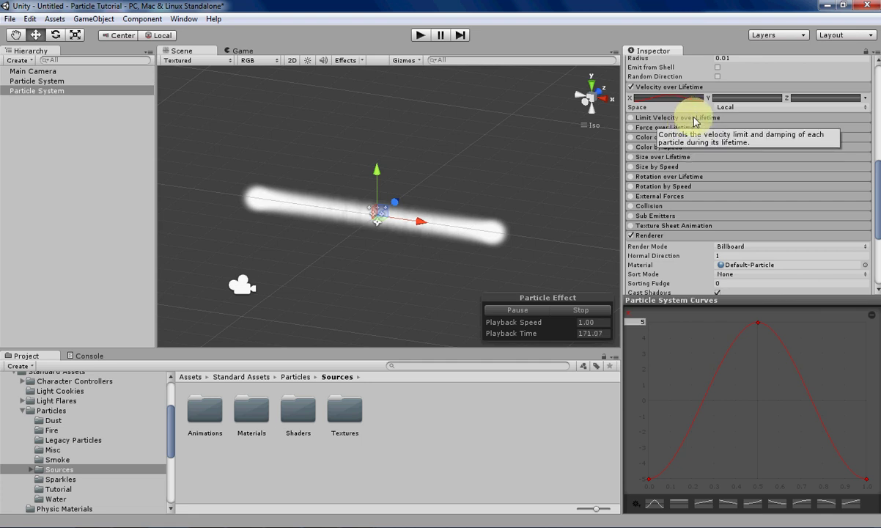
Step: Expand the inactive Limit Velocity, Force, Size, Rotation and Texture Sheet Animation modules and examine their curve-capable settings
left_click(693, 118)
left_click(685, 157)
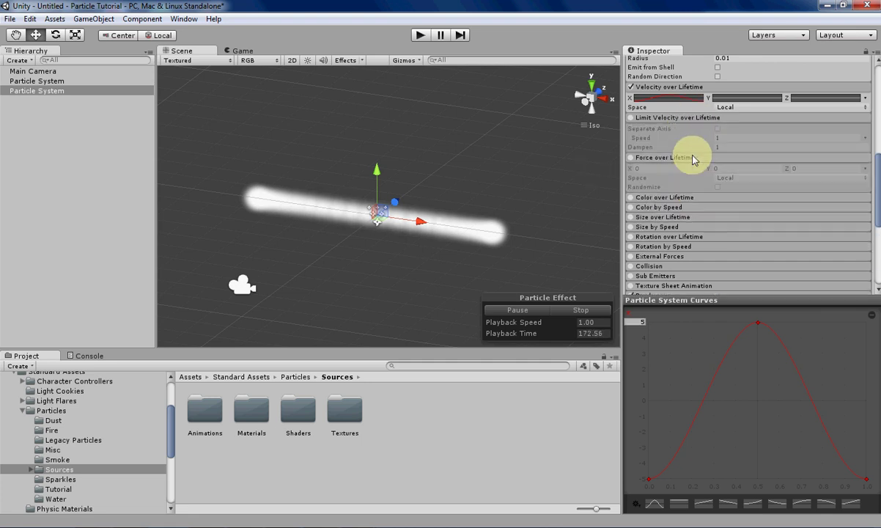
left_click(678, 217)
left_click(668, 238)
scroll(724, 238, "down", 2)
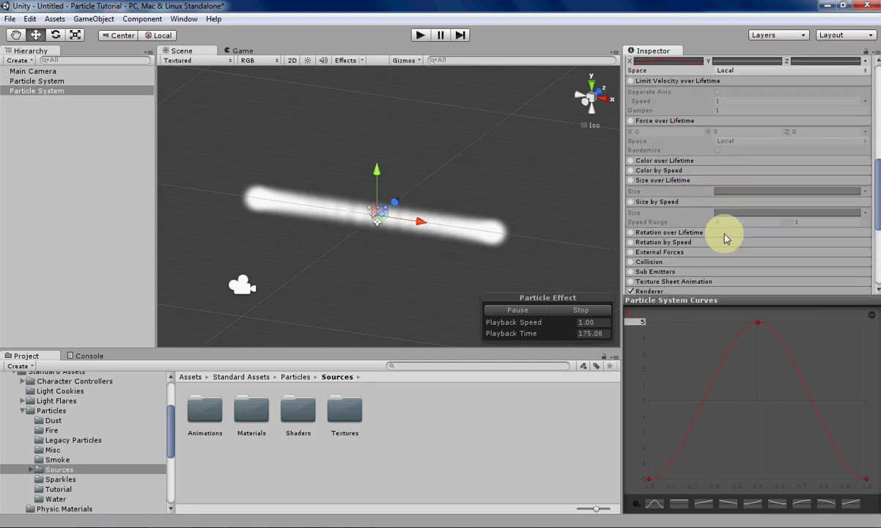
left_click(702, 232)
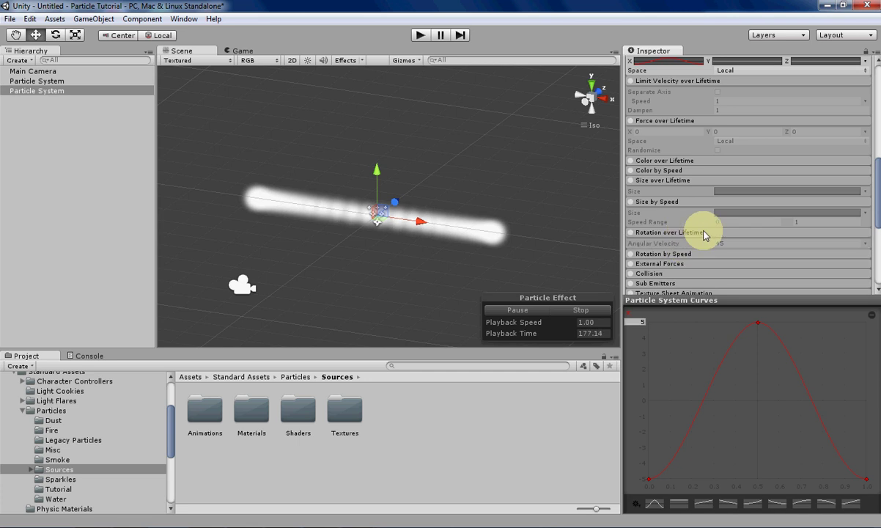
scroll(689, 232, "down", 2)
left_click(672, 218)
scroll(659, 238, "down", 2)
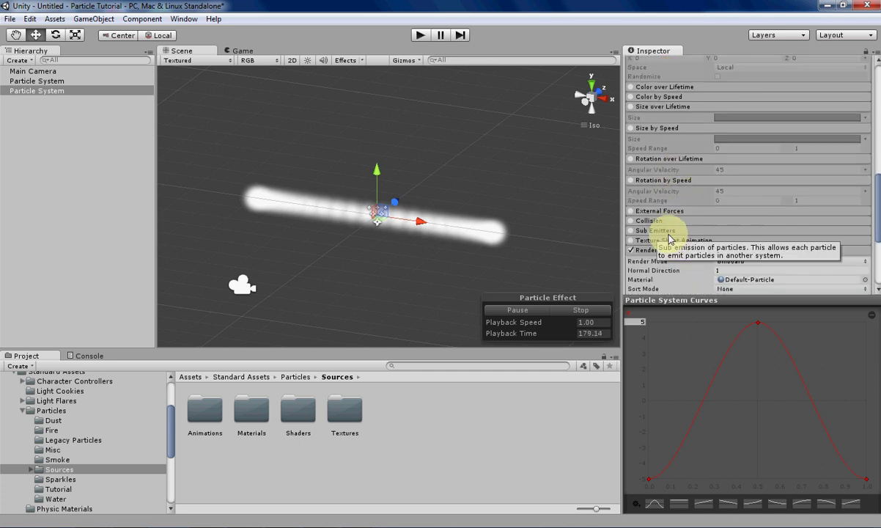
left_click(673, 241)
scroll(737, 266, "down", 2)
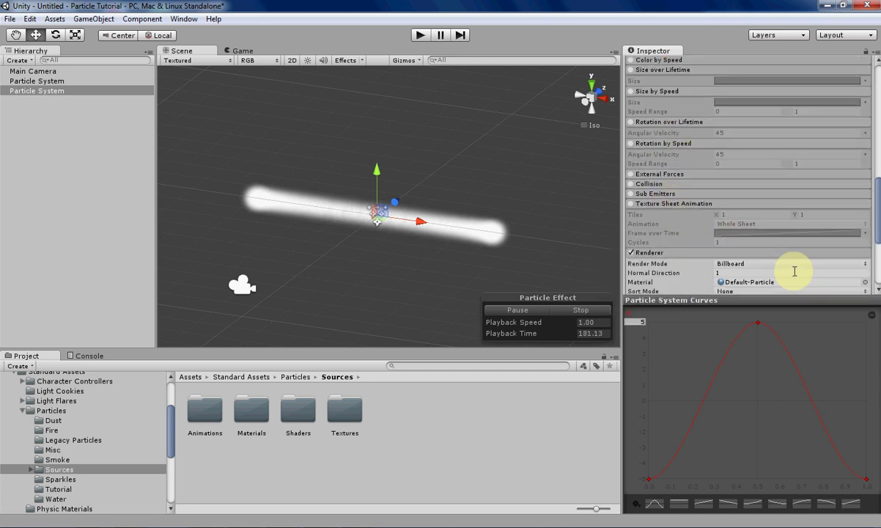
scroll(799, 240, "up", 6)
scroll(799, 169, "up", 4)
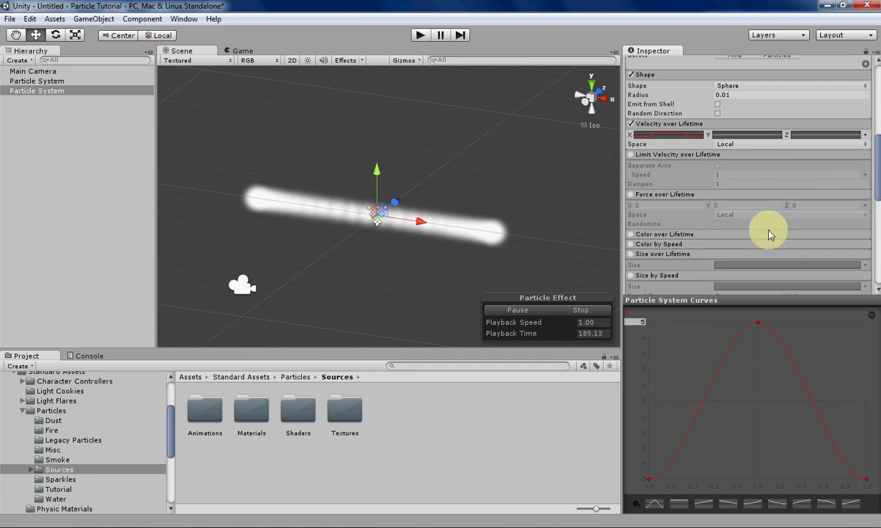
scroll(767, 232, "down", 2)
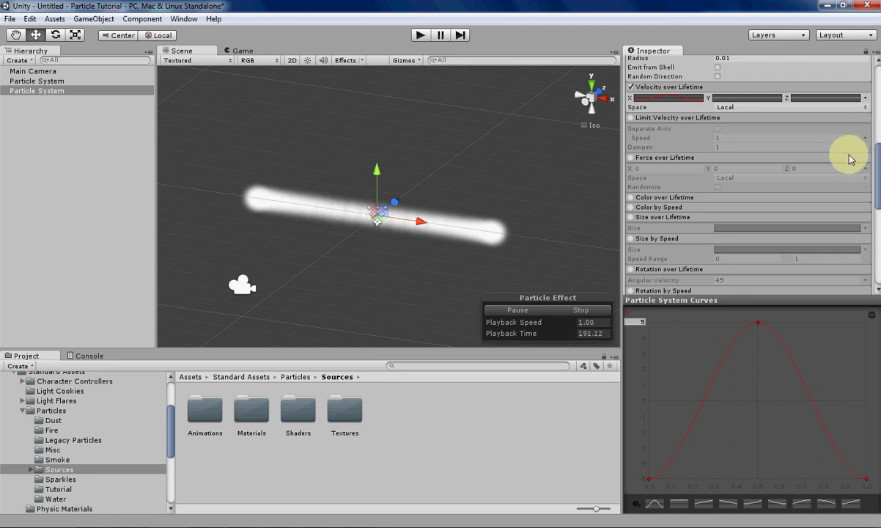
scroll(723, 196, "down", 6)
scroll(714, 279, "down", 4)
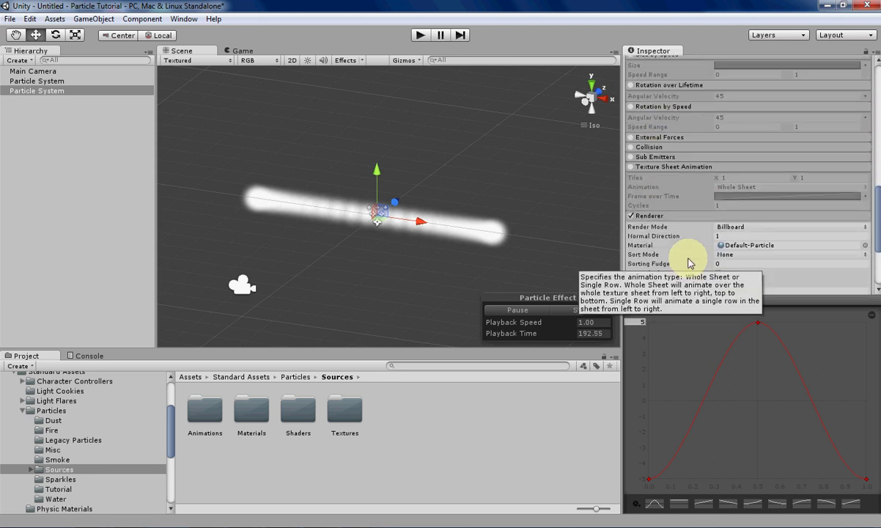
Step: Collapse the expanded inactive particle modules again and review the main, emission and shape settings
left_click(702, 169)
scroll(713, 181, "up", 4)
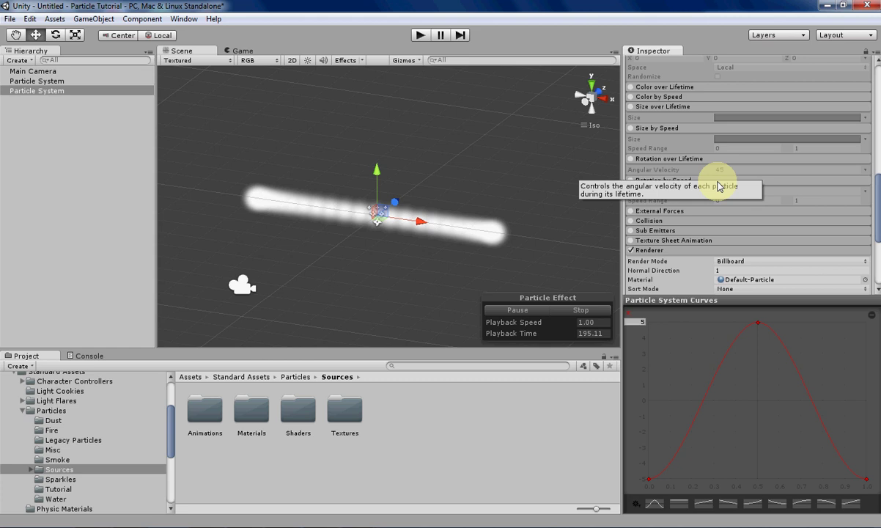
left_click(788, 180)
left_click(763, 160)
scroll(763, 162, "up", 4)
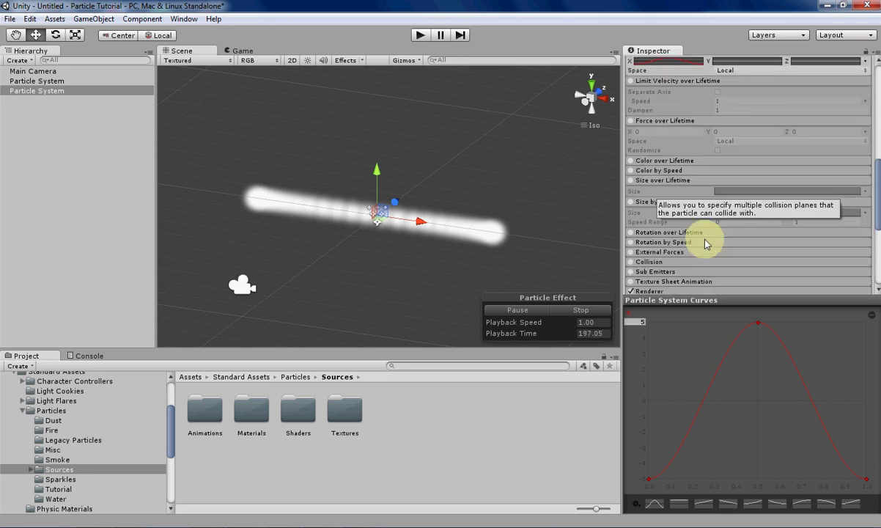
scroll(699, 213, "up", 6)
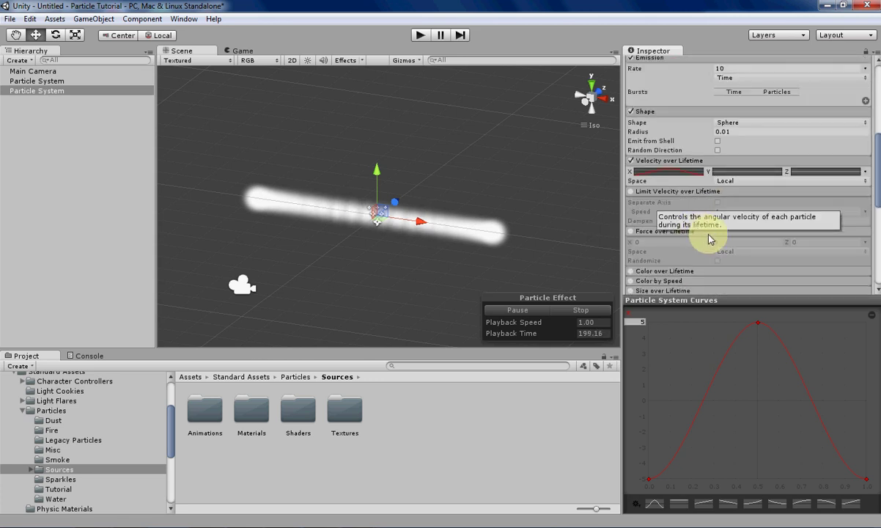
left_click(715, 231)
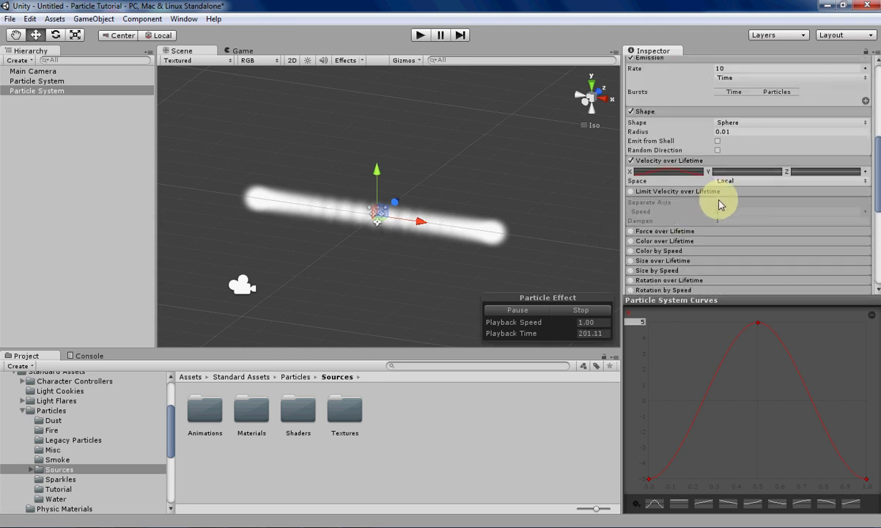
scroll(728, 276, "up", 6)
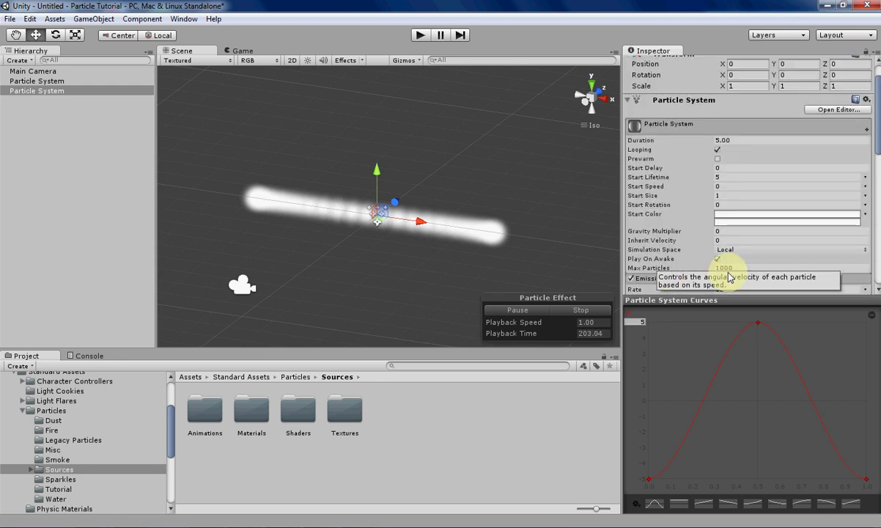
scroll(728, 276, "down", 3)
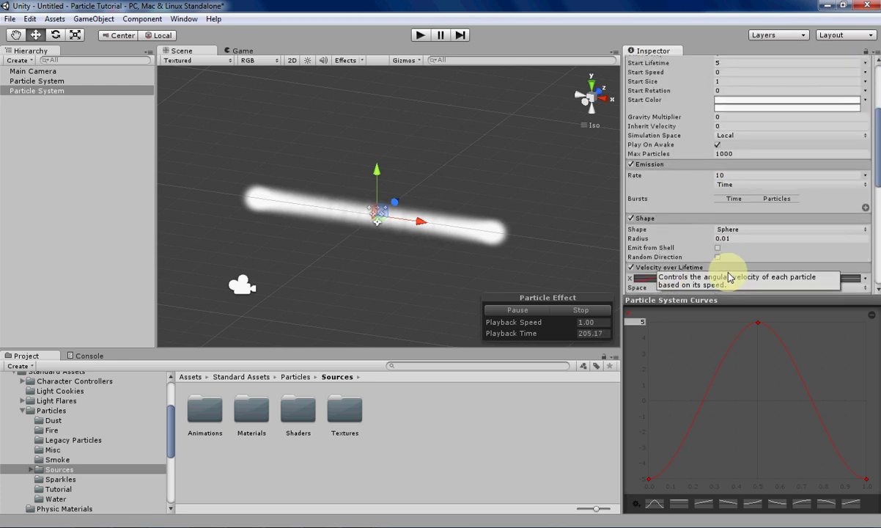
scroll(727, 276, "up", 5)
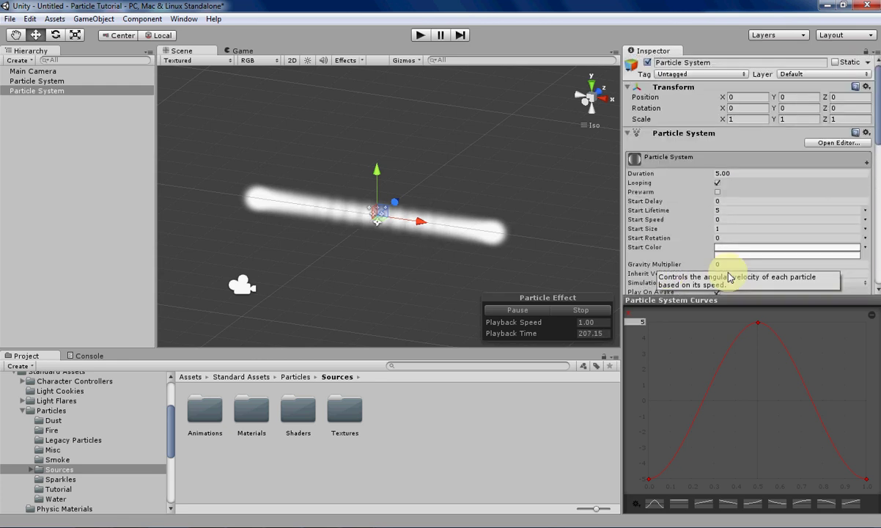
scroll(738, 267, "down", 8)
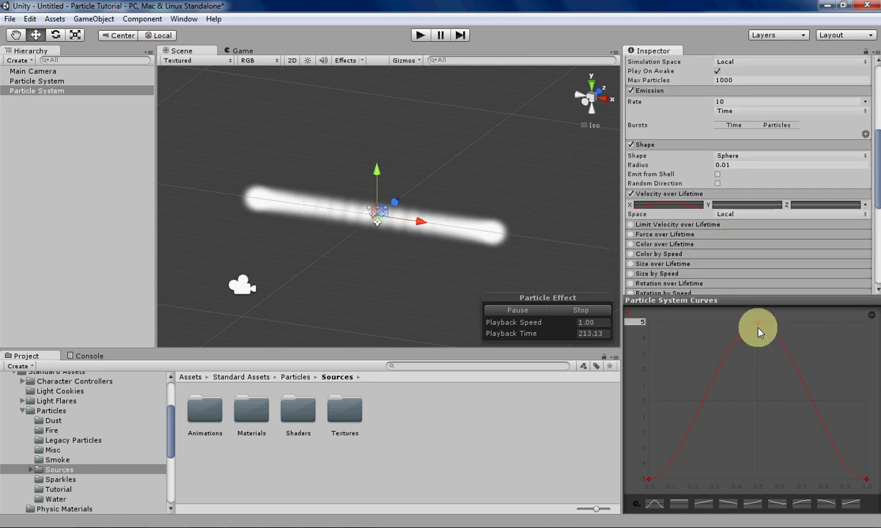
Step: Set the X velocity curve's peak key to Free Smooth and adjust its slope by tilting and levelling the right tangent handle
mouse_move(758, 328)
left_mouse_down()
mouse_move(759, 320)
mouse_move(770, 334)
mouse_move(771, 383)
mouse_move(759, 364)
mouse_move(759, 381)
mouse_move(784, 364)
mouse_move(703, 399)
mouse_move(763, 394)
mouse_move(648, 368)
mouse_move(783, 450)
mouse_move(753, 411)
mouse_move(760, 321)
left_mouse_up()
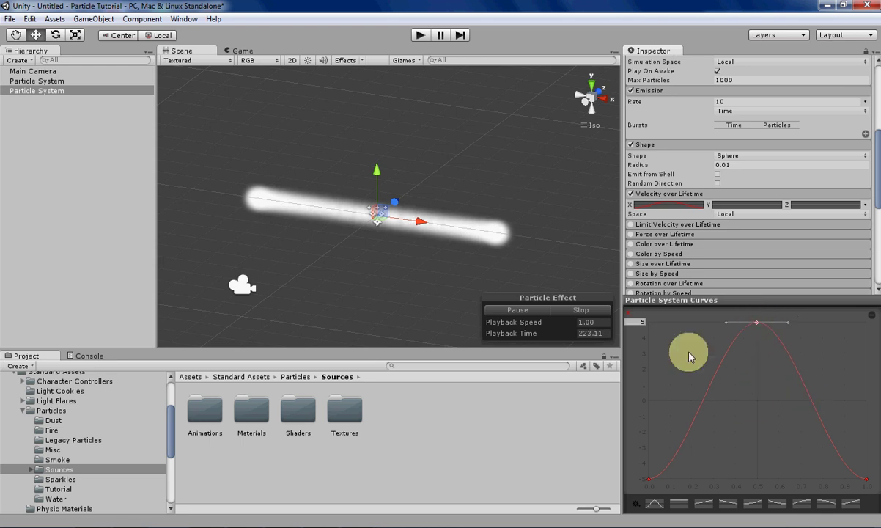
mouse_move(789, 323)
left_mouse_down()
mouse_move(781, 311)
mouse_move(799, 325)
left_mouse_up()
left_click(764, 332)
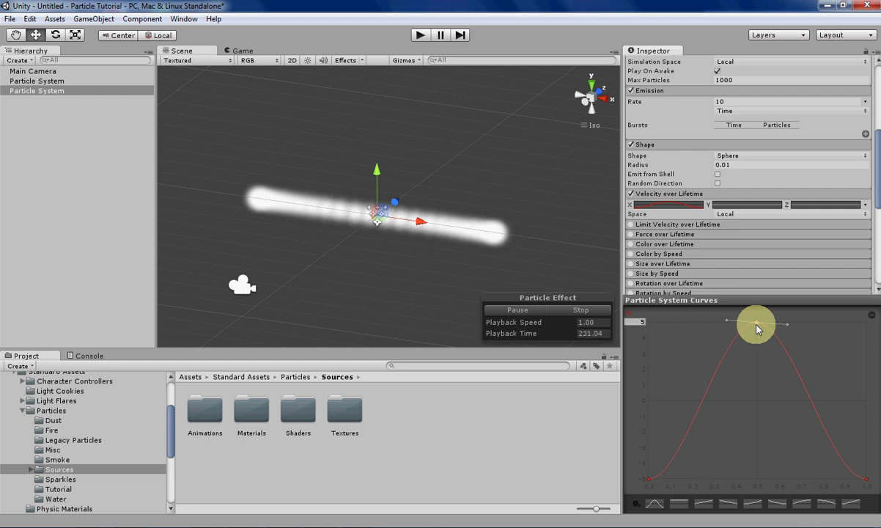
right_click(757, 327)
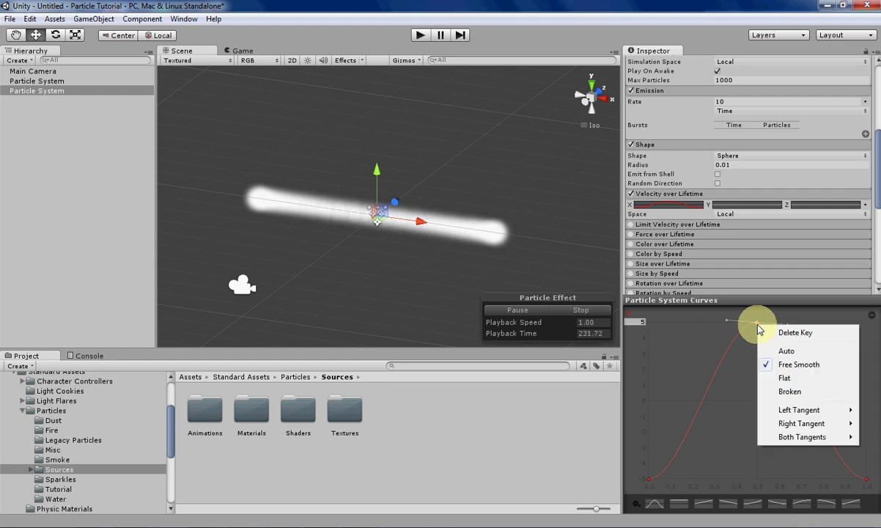
left_click(803, 369)
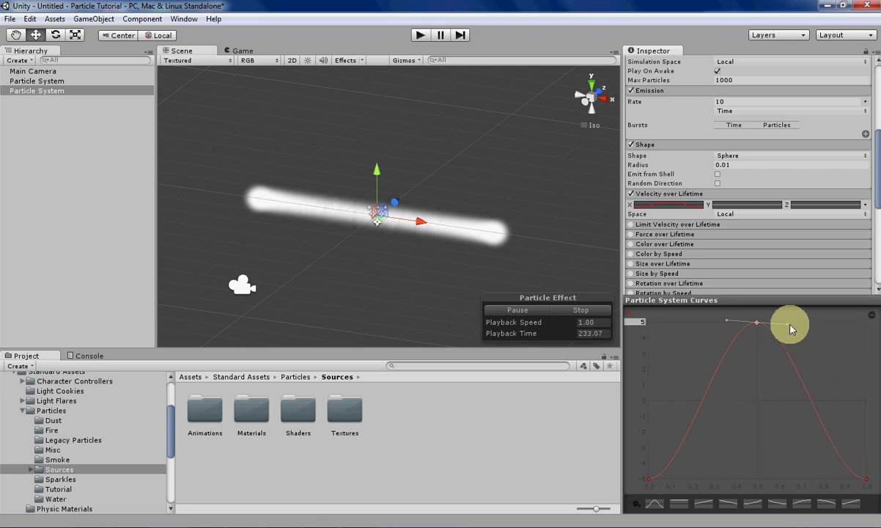
left_click_drag(788, 331, 806, 324)
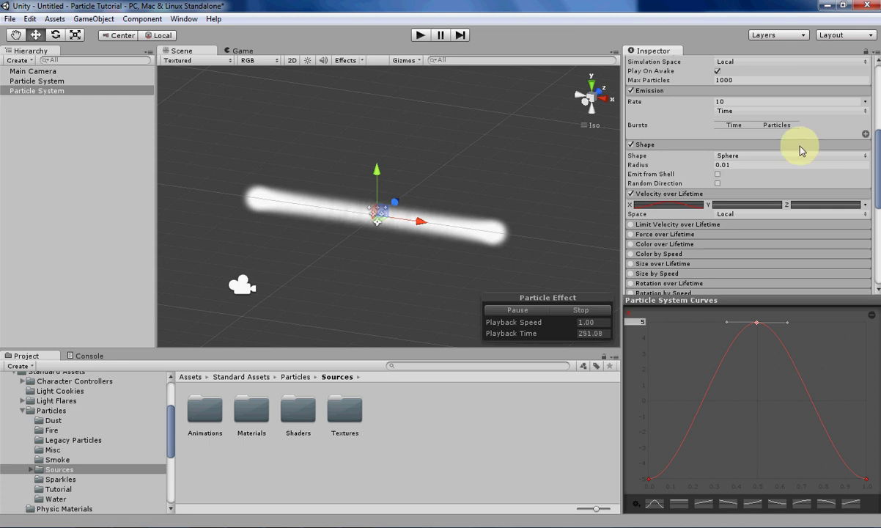
Step: Try Auto tangents on the X velocity curve's peak key, then switch the key to Flat
right_click(756, 323)
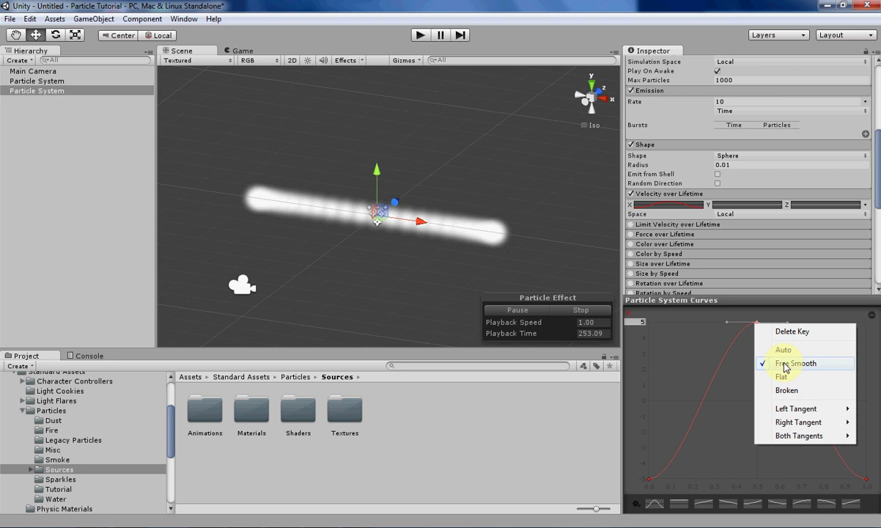
left_click(783, 351)
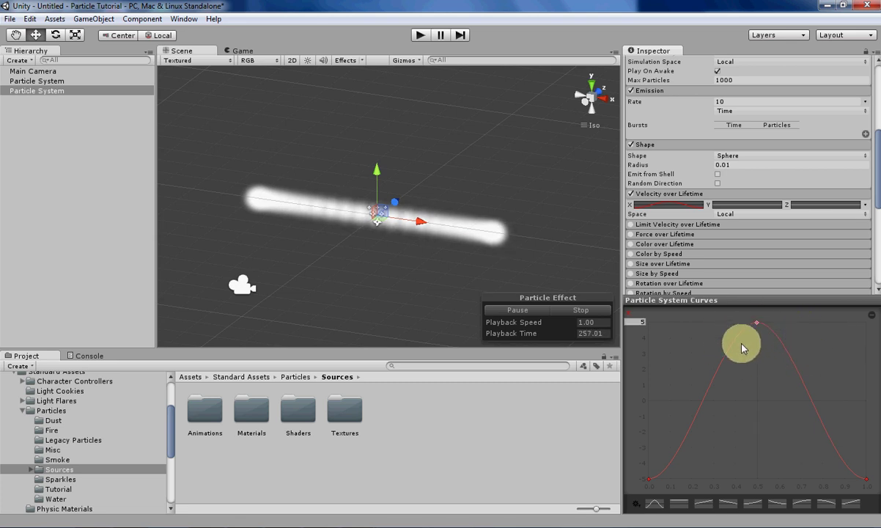
right_click(757, 326)
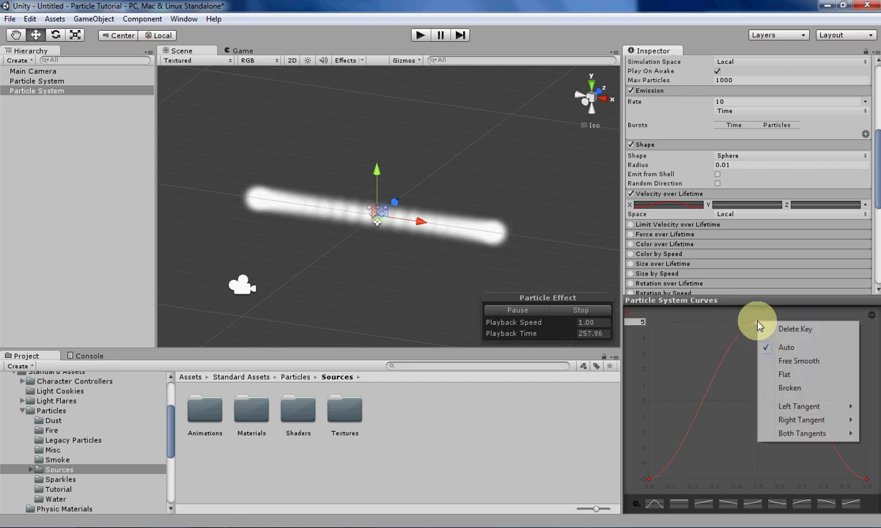
left_click(783, 375)
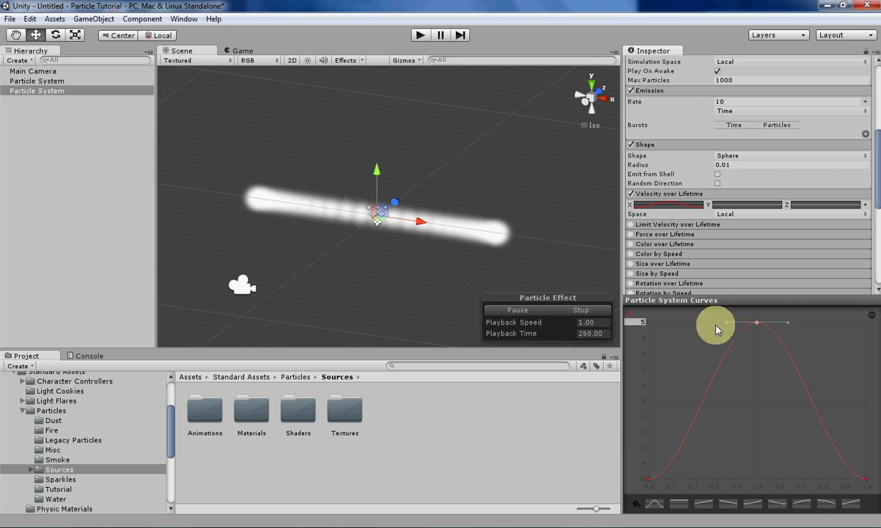
Step: Set the peak key's tangents to Broken and tilt only its right tangent handle slightly downward
right_click(758, 327)
left_click(788, 393)
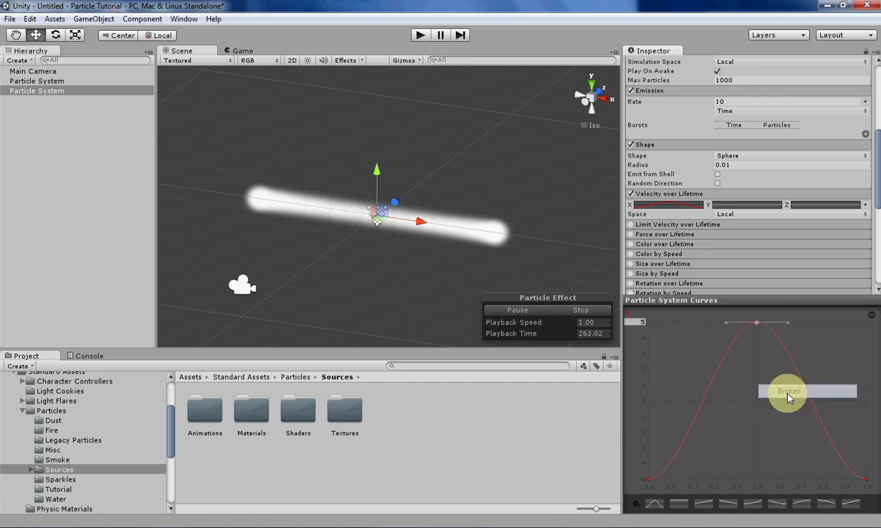
left_click_drag(788, 321, 826, 338)
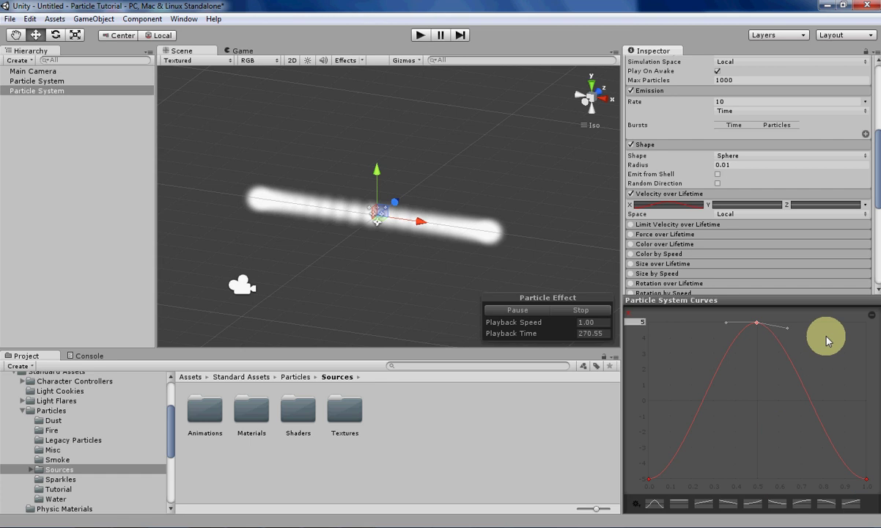
Step: Return the X velocity curve's peak key to Flat tangents and set its left tangent to Free
right_click(757, 322)
left_click(781, 376)
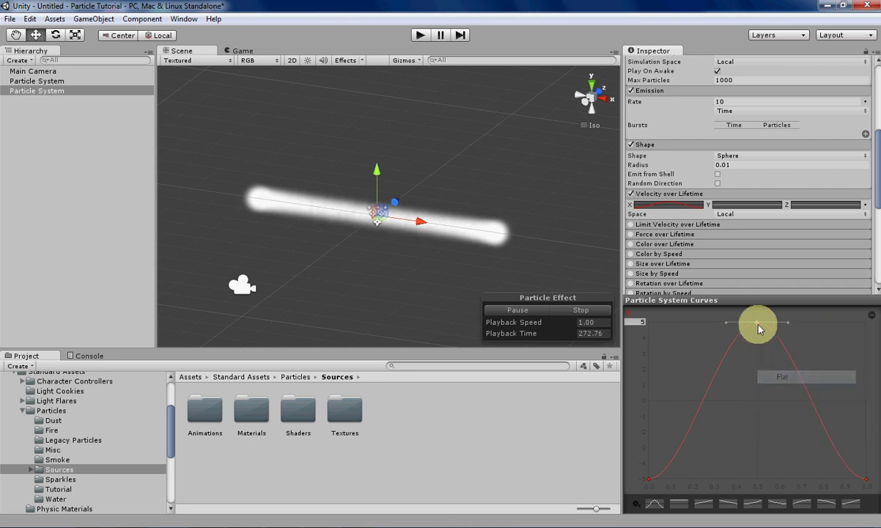
right_click(757, 323)
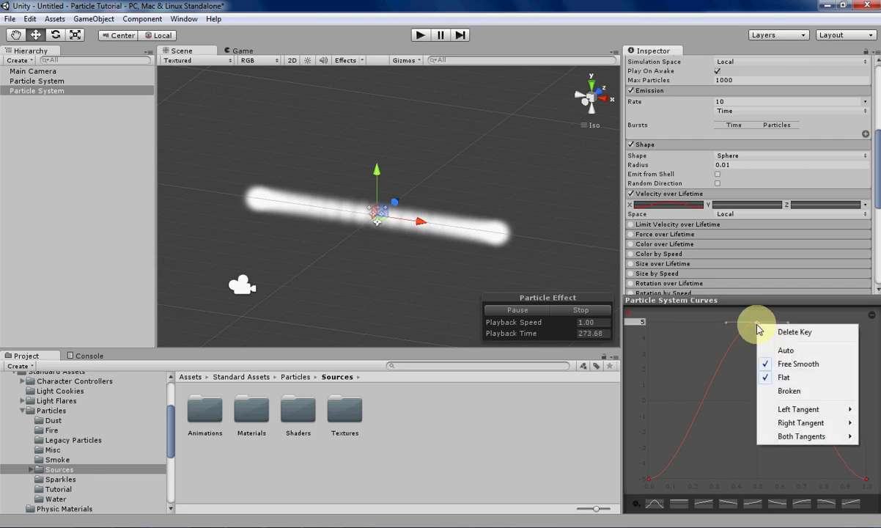
mouse_move(787, 413)
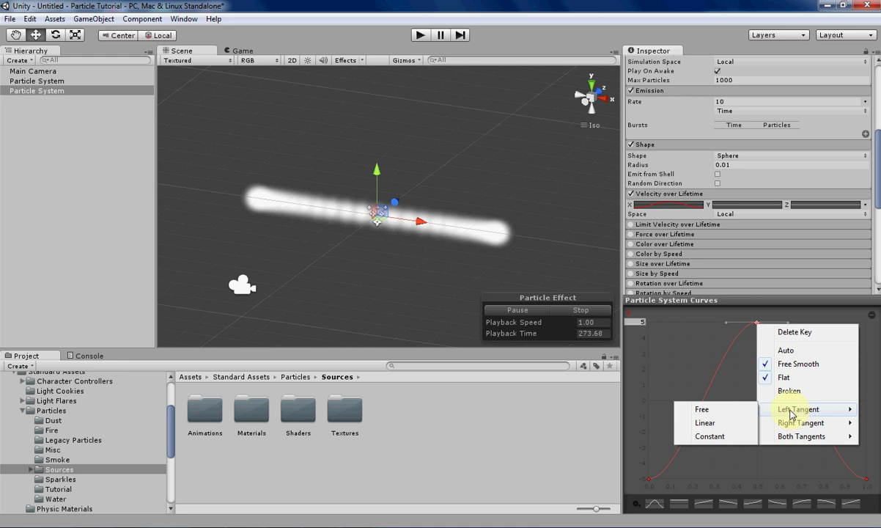
left_click(721, 414)
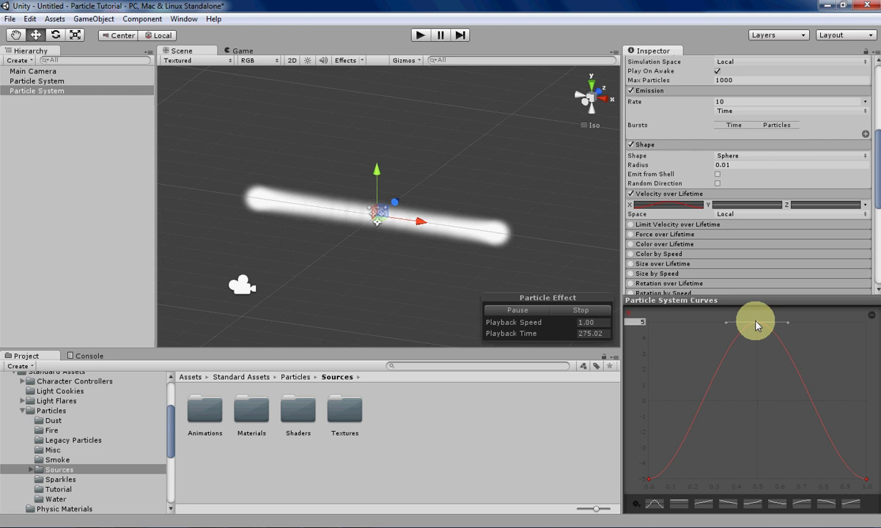
Step: Move the peak key slightly later along the lifetime, level its right tangent handle and set the key back to Free Smooth
mouse_move(756, 323)
left_mouse_down()
mouse_move(729, 326)
mouse_move(762, 322)
left_mouse_up()
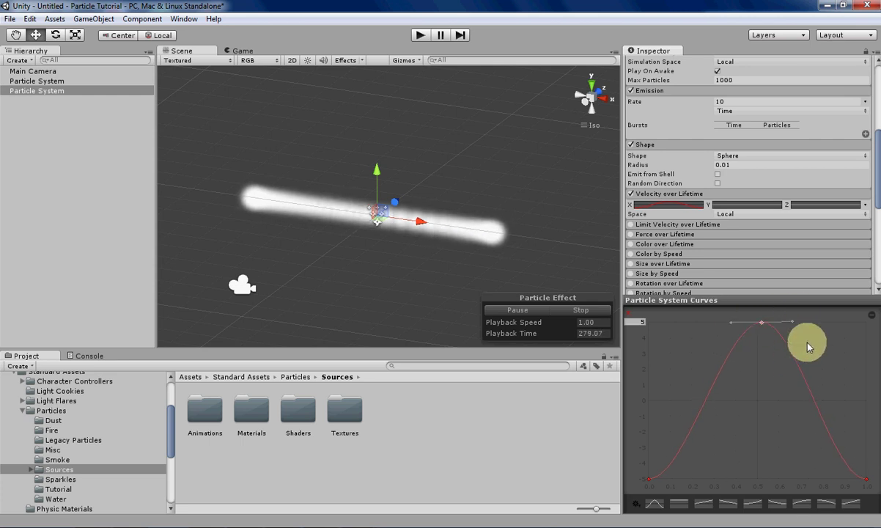
left_click_drag(791, 322, 828, 321)
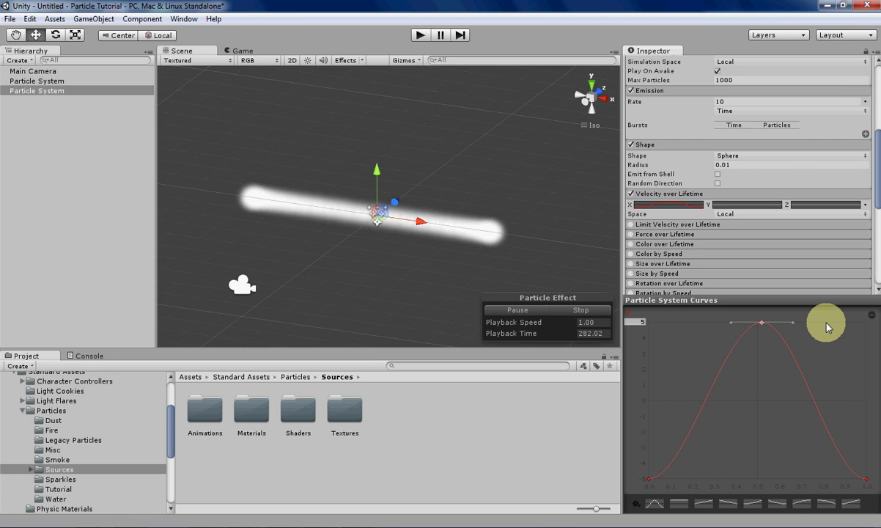
right_click(762, 326)
left_click(780, 359)
Step: Try a Linear left tangent on the peak key and move the key back to about 0.5 at value 5
right_click(763, 324)
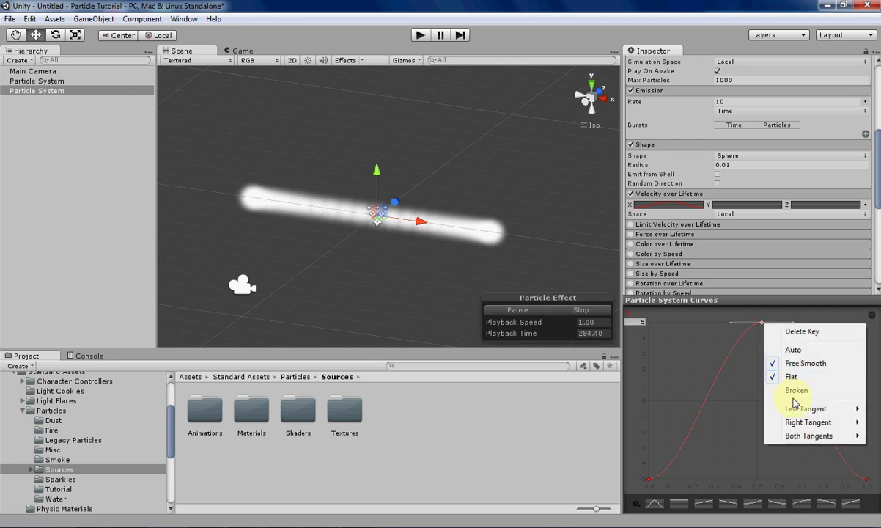
left_click(727, 418)
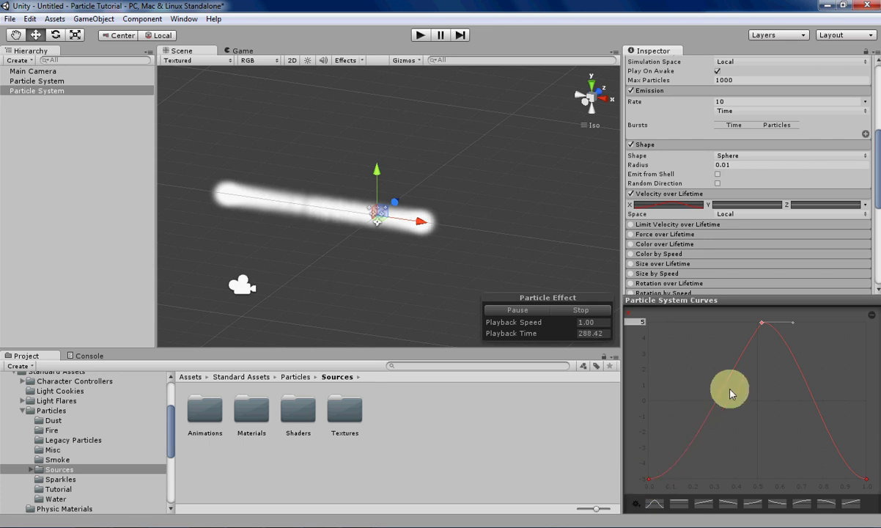
mouse_move(761, 327)
left_mouse_down()
mouse_move(743, 321)
mouse_move(741, 374)
mouse_move(759, 325)
left_mouse_up()
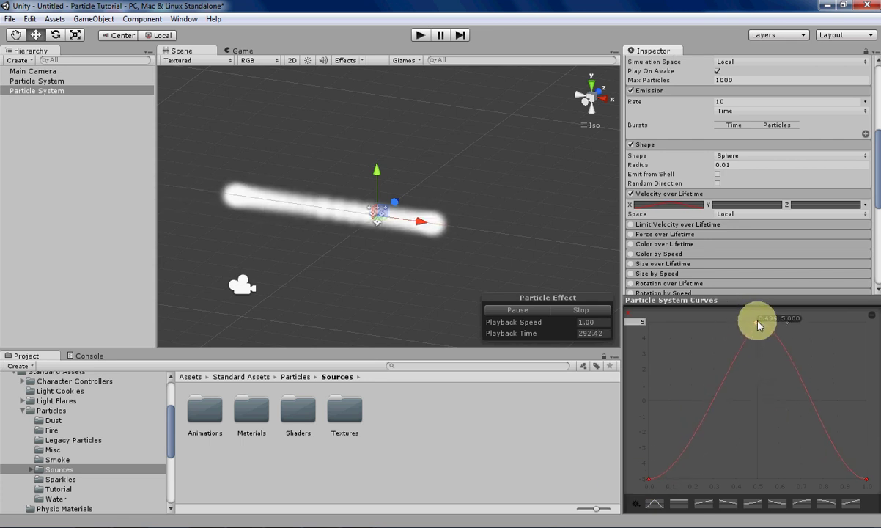
Step: Try a Constant left tangent on the peak key and nudge the key to about 0.5 on the lifetime axis
right_click(754, 324)
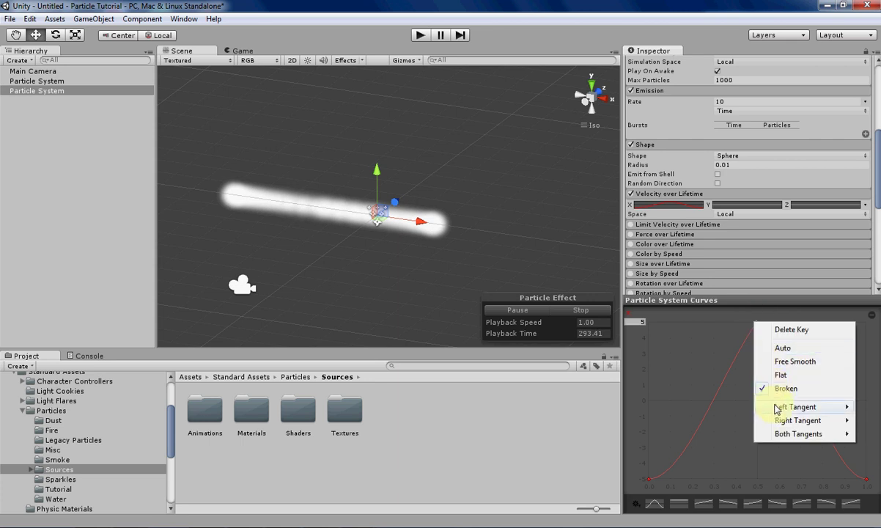
mouse_move(777, 407)
left_click(724, 442)
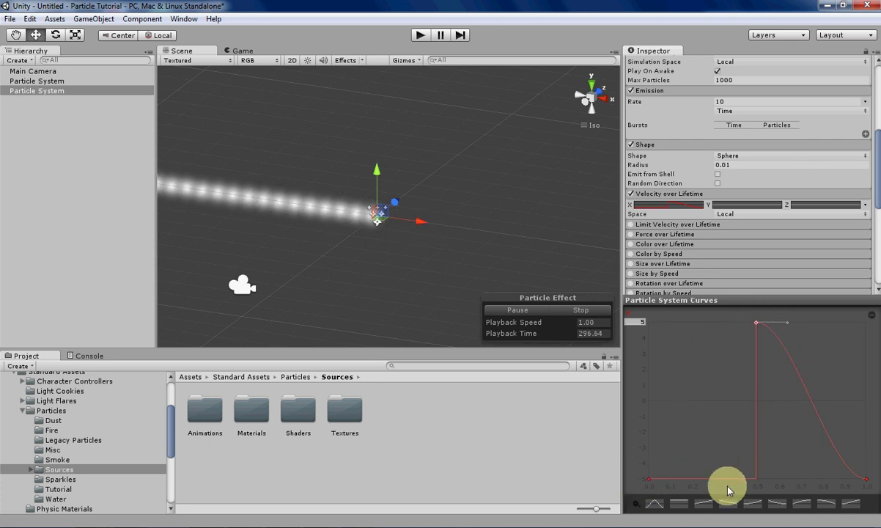
mouse_move(756, 322)
left_mouse_down()
mouse_move(723, 359)
mouse_move(728, 406)
mouse_move(755, 402)
mouse_move(758, 323)
left_mouse_up()
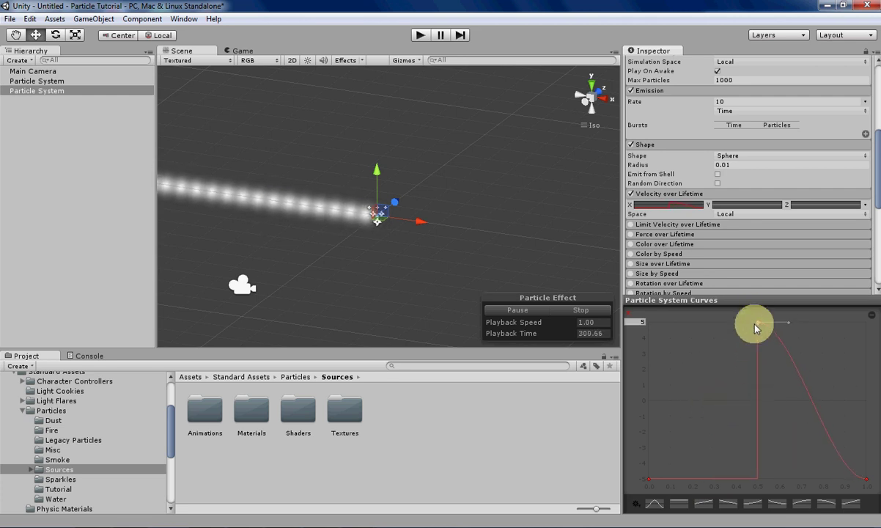
Step: Review the peak key's options for the left and both tangents, then restore the key to Free Smooth
right_click(758, 323)
mouse_move(790, 415)
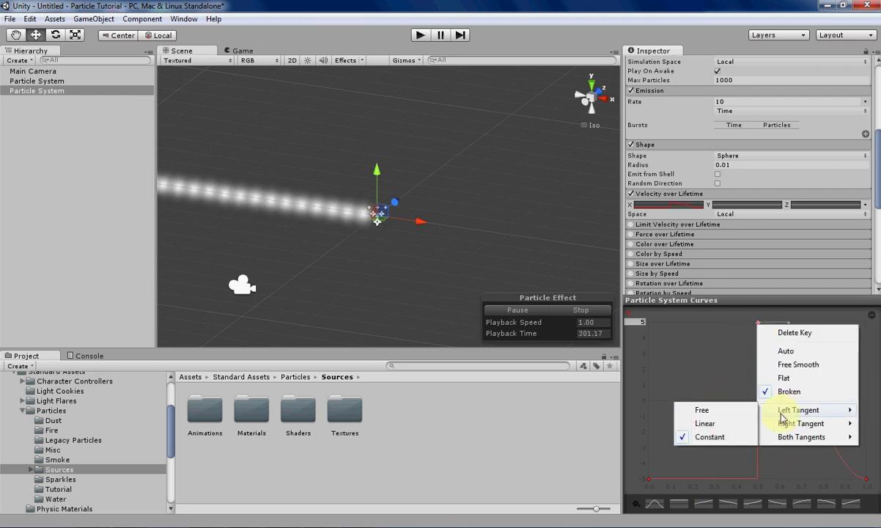
mouse_move(790, 437)
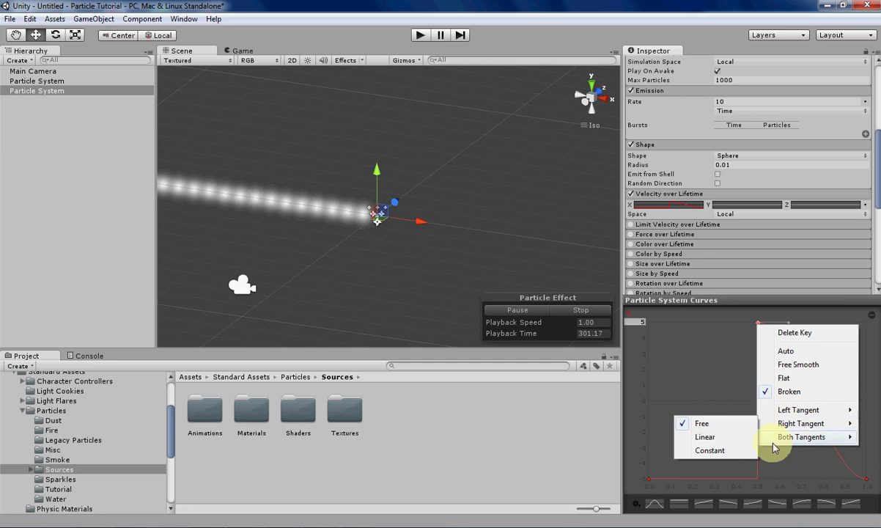
left_click(670, 351)
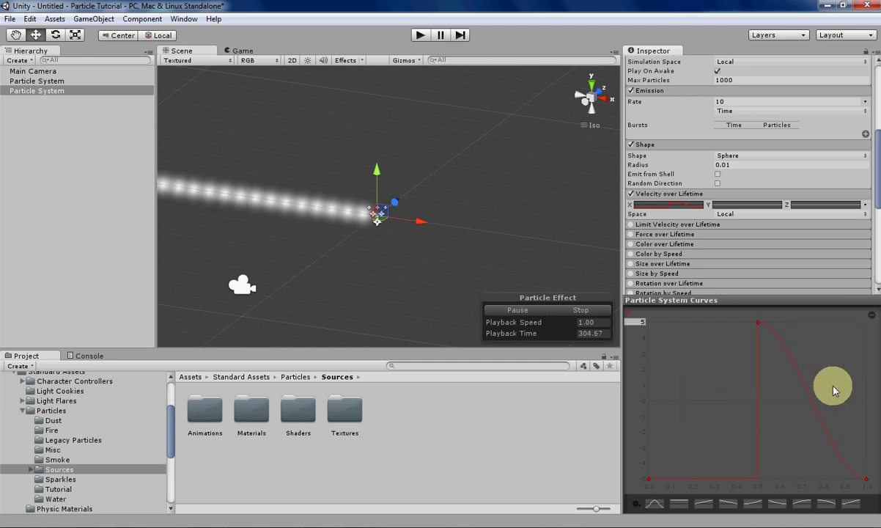
right_click(759, 323)
left_click(791, 364)
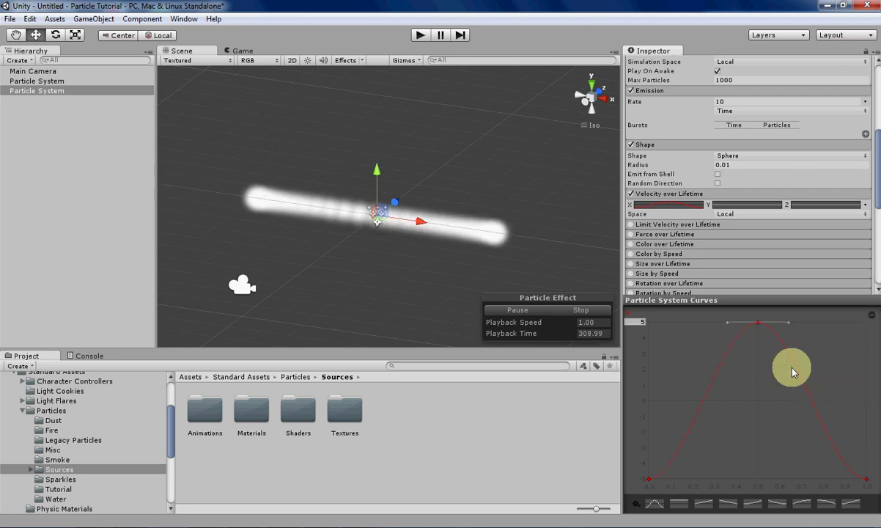
Step: Make the second Particle System a child of the first one in the hierarchy and view both effects together in the scene
left_click_drag(401, 230, 467, 204, "alt")
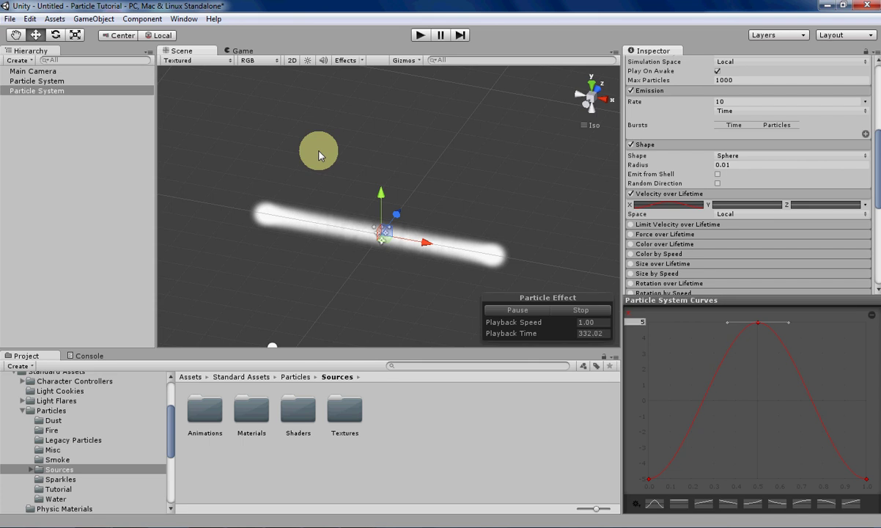
left_click_drag(58, 91, 45, 81)
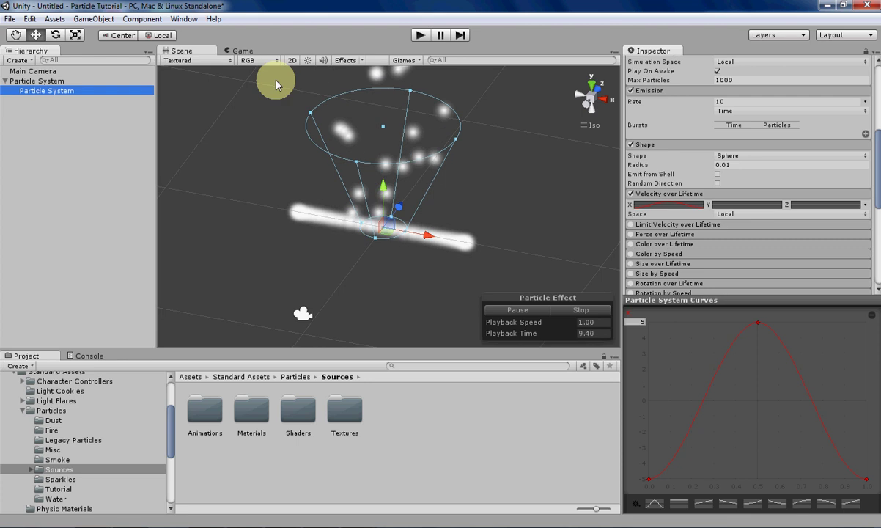
left_click(34, 82)
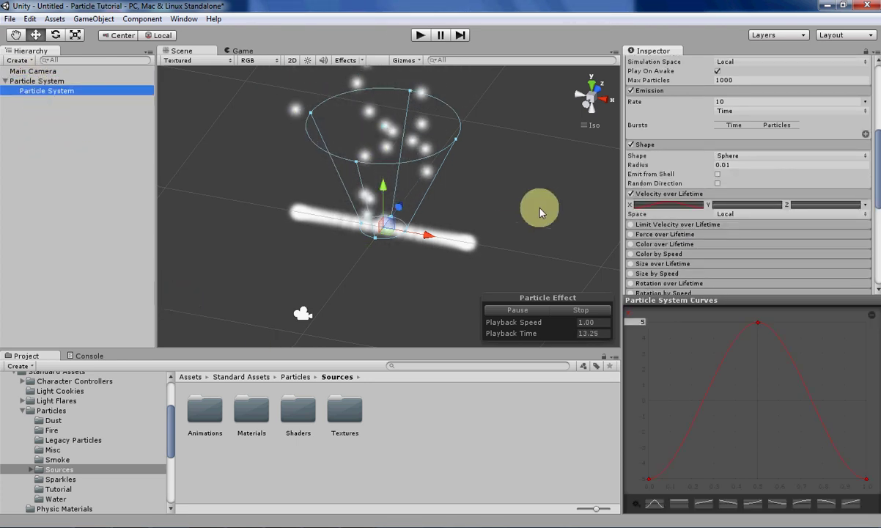
left_click_drag(540, 213, 487, 249, "alt")
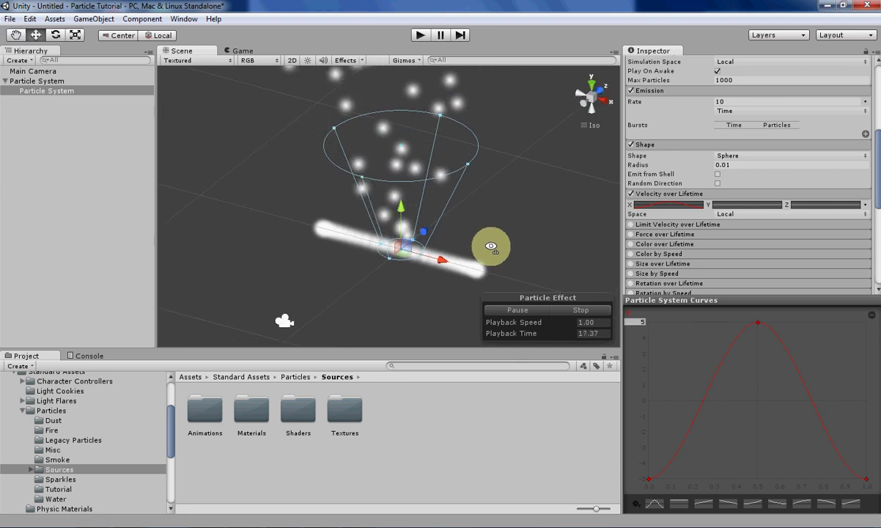